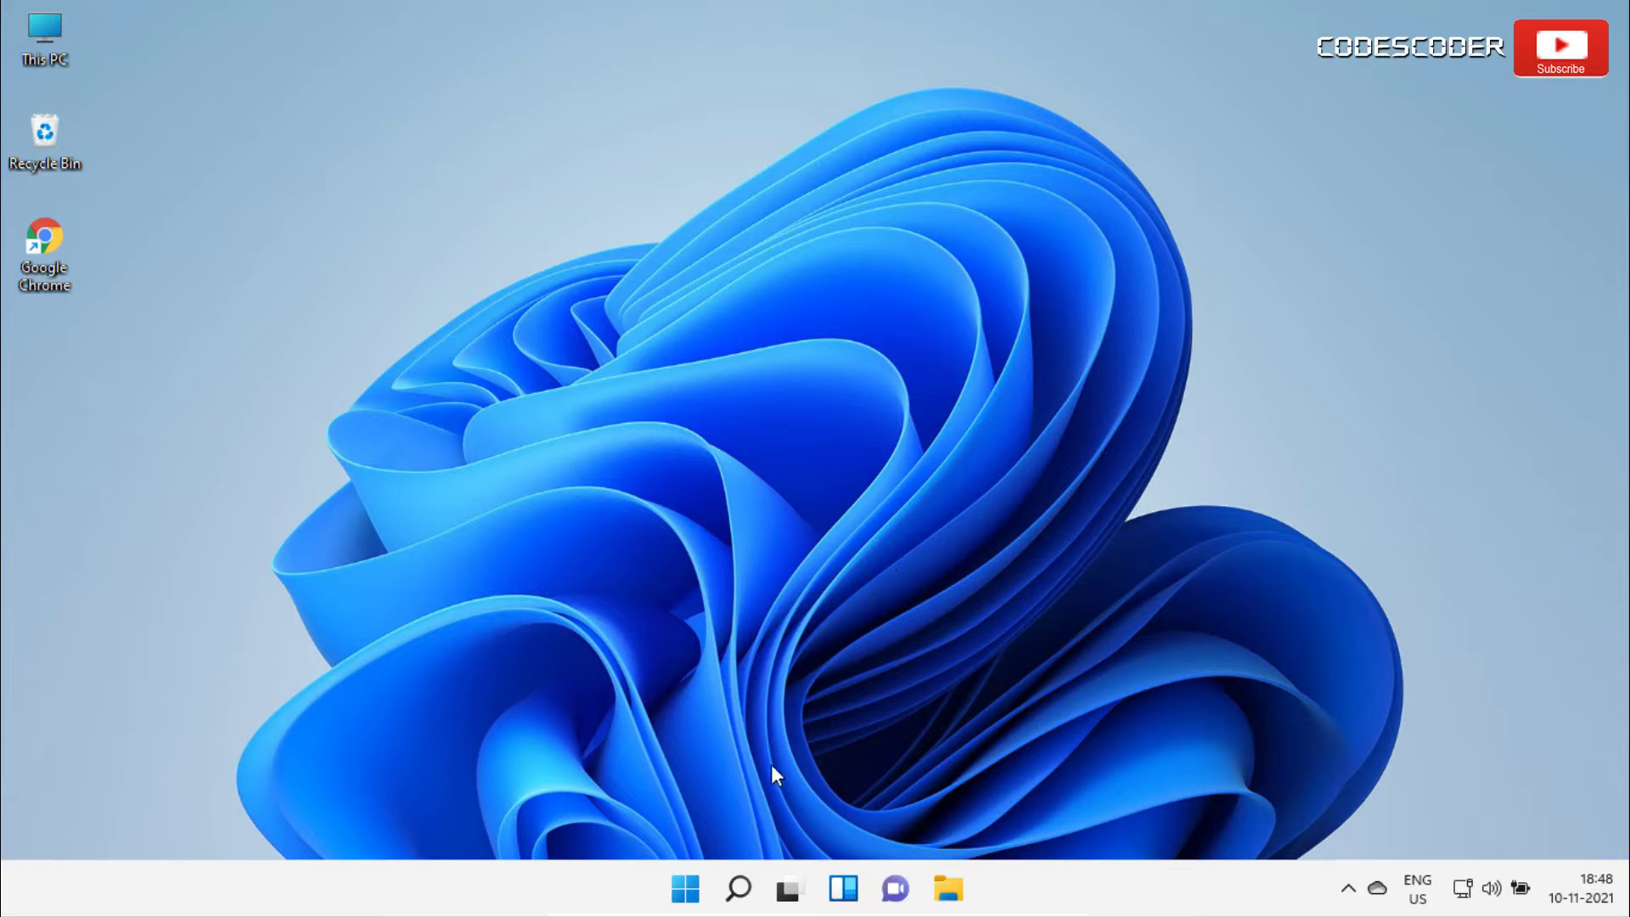
# Search the Microsoft Store for 'roundedtb' and install the RoundedTB app.
pyautogui.click(684, 885)
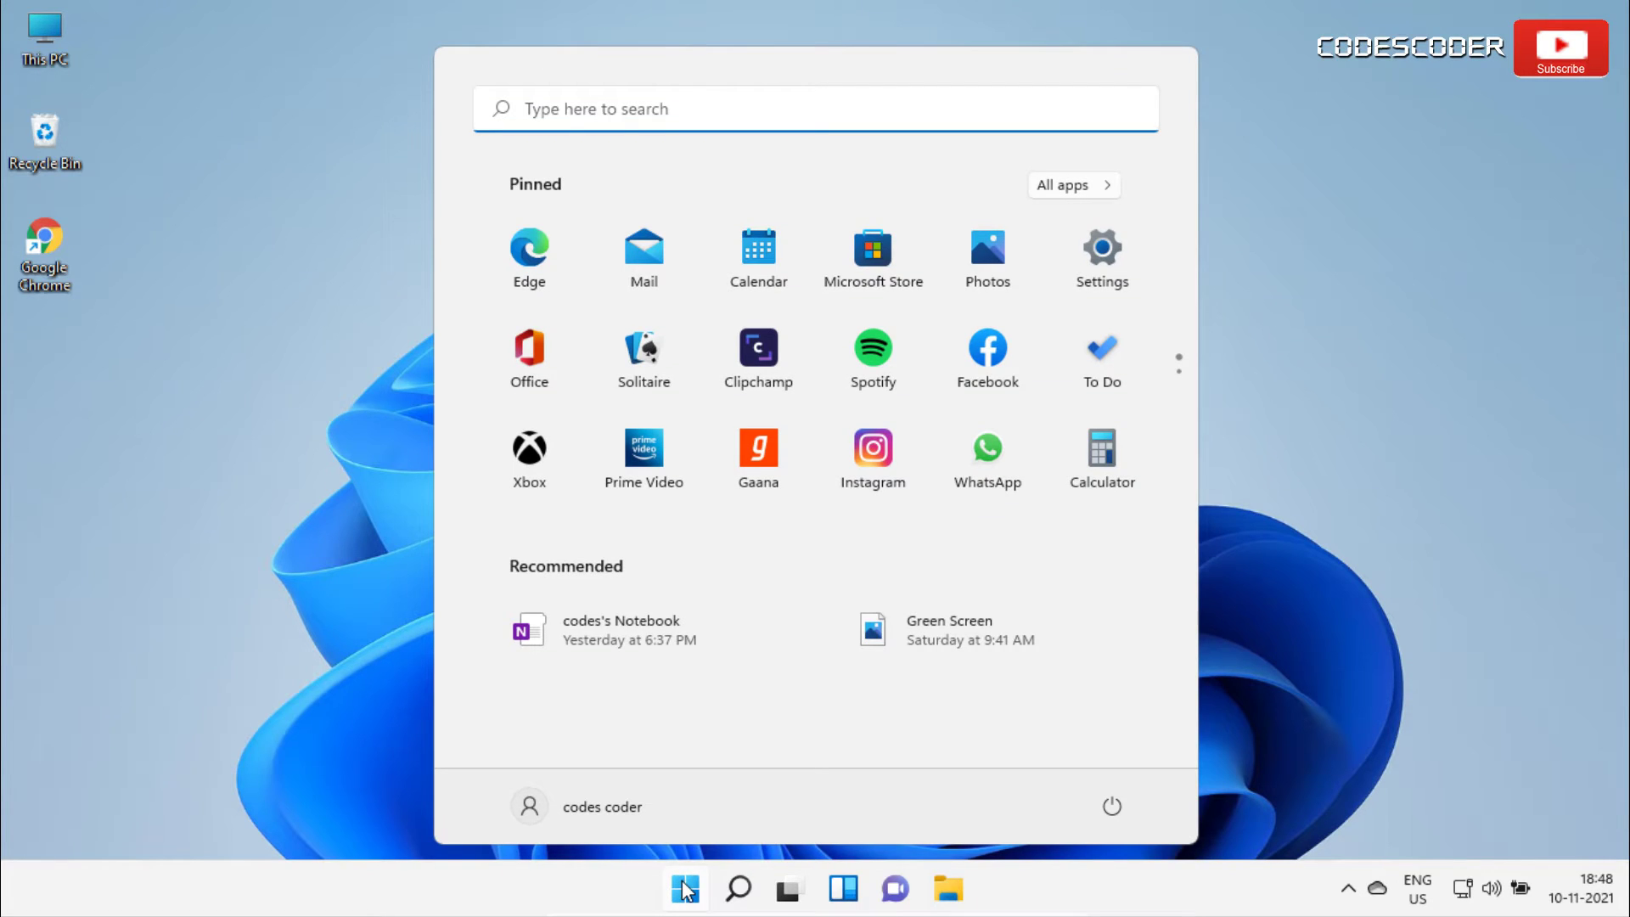
pyautogui.click(870, 280)
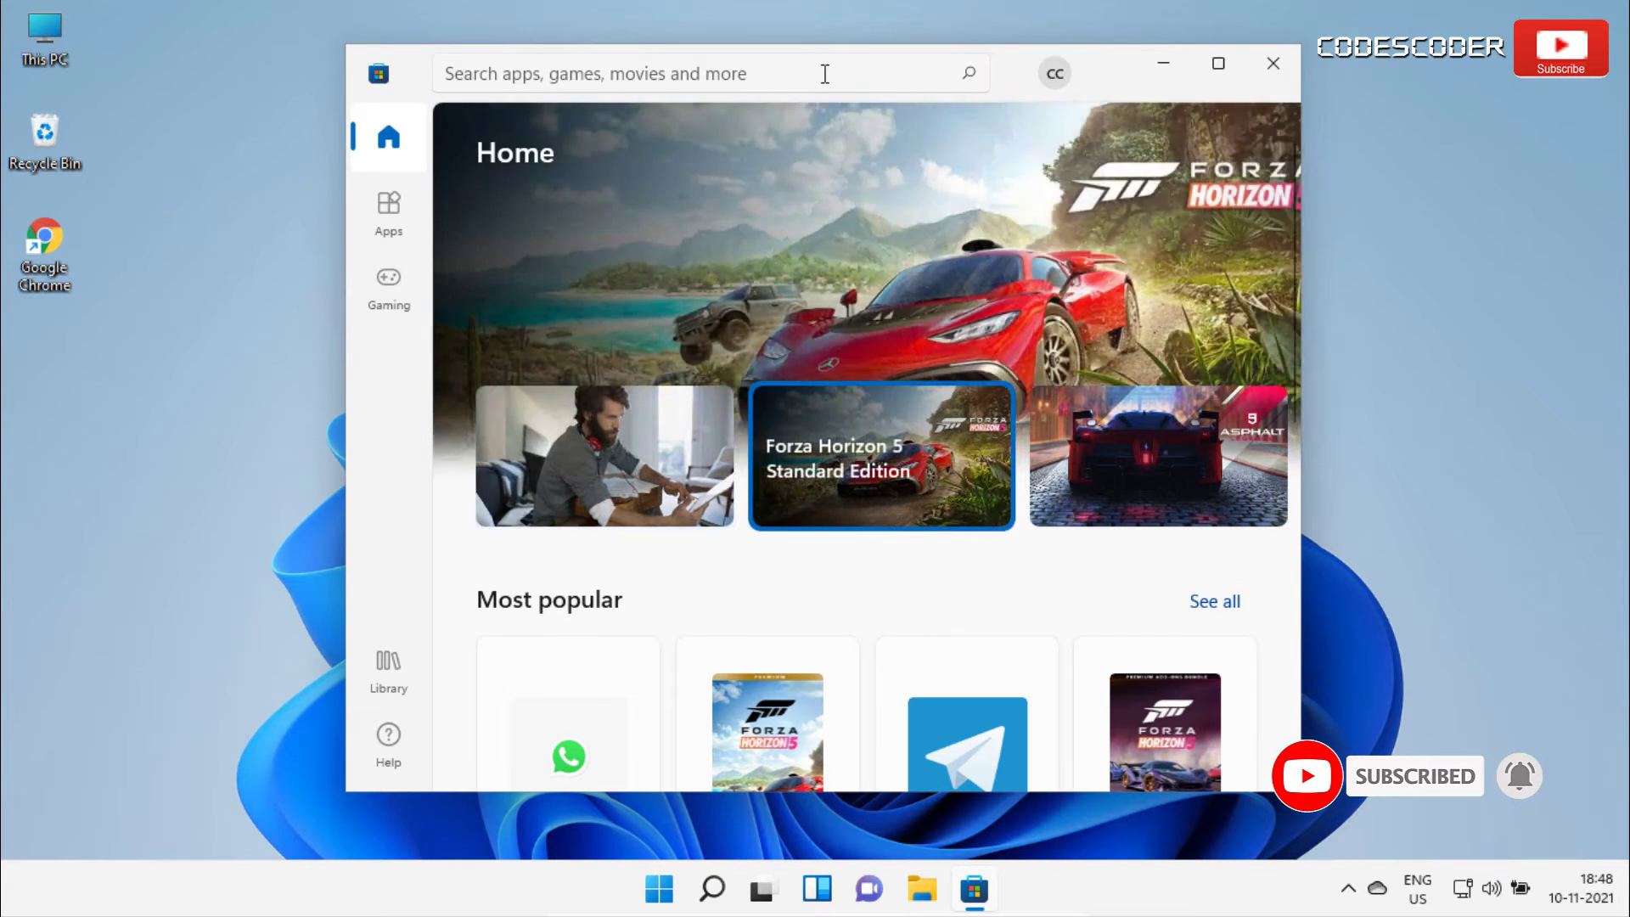
pyautogui.click(826, 79)
pyautogui.write('roundedtb')
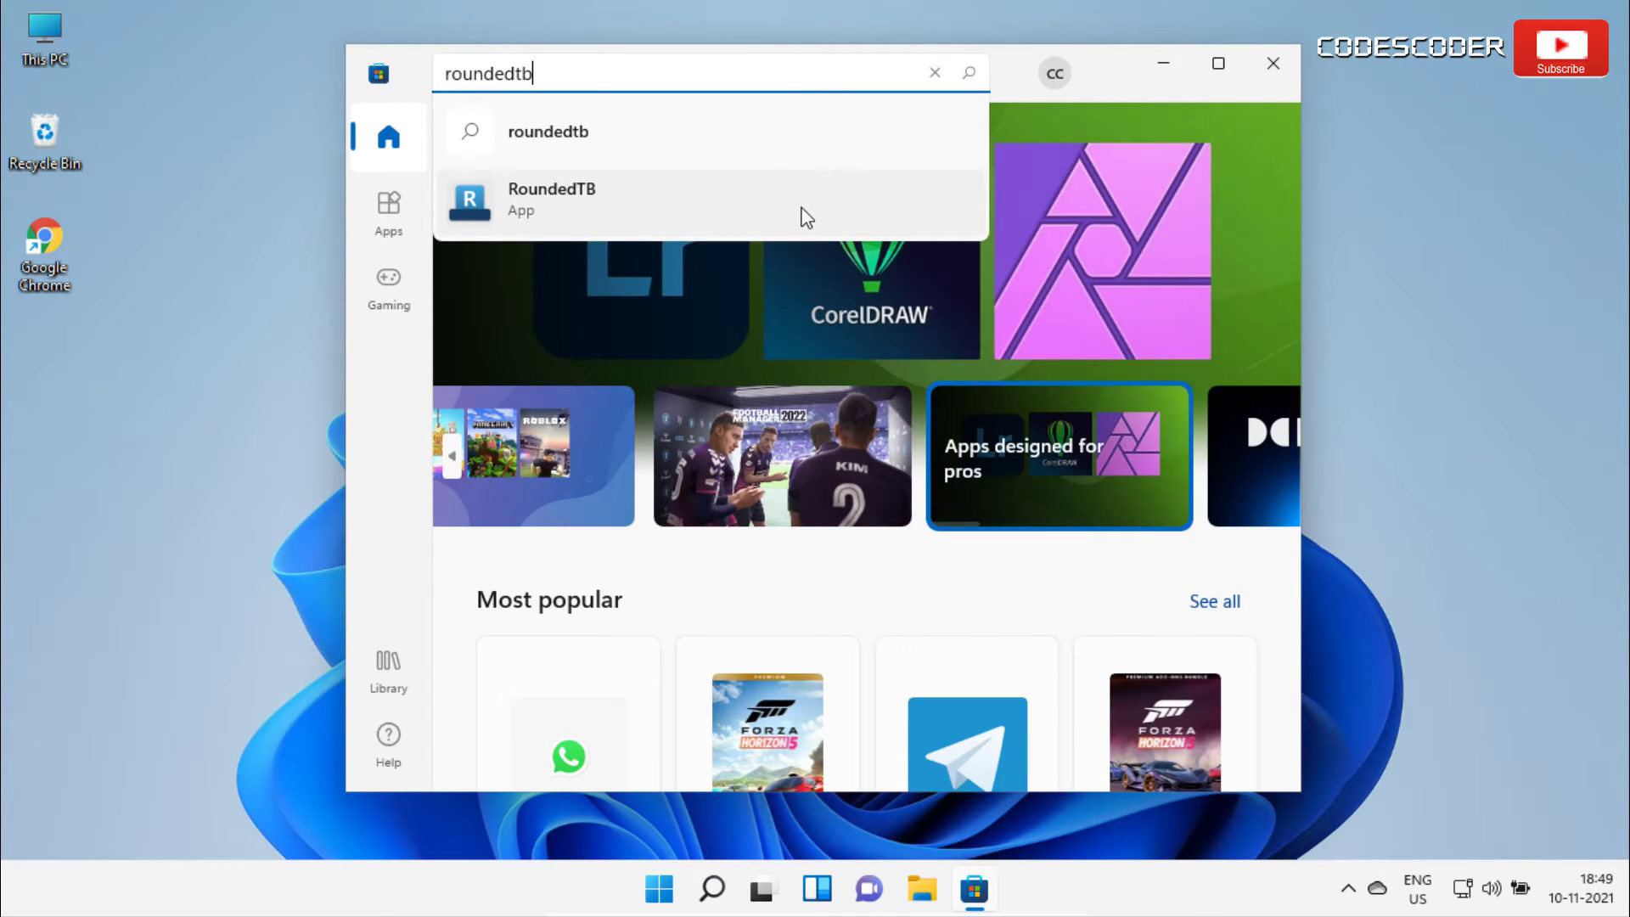
pyautogui.click(807, 217)
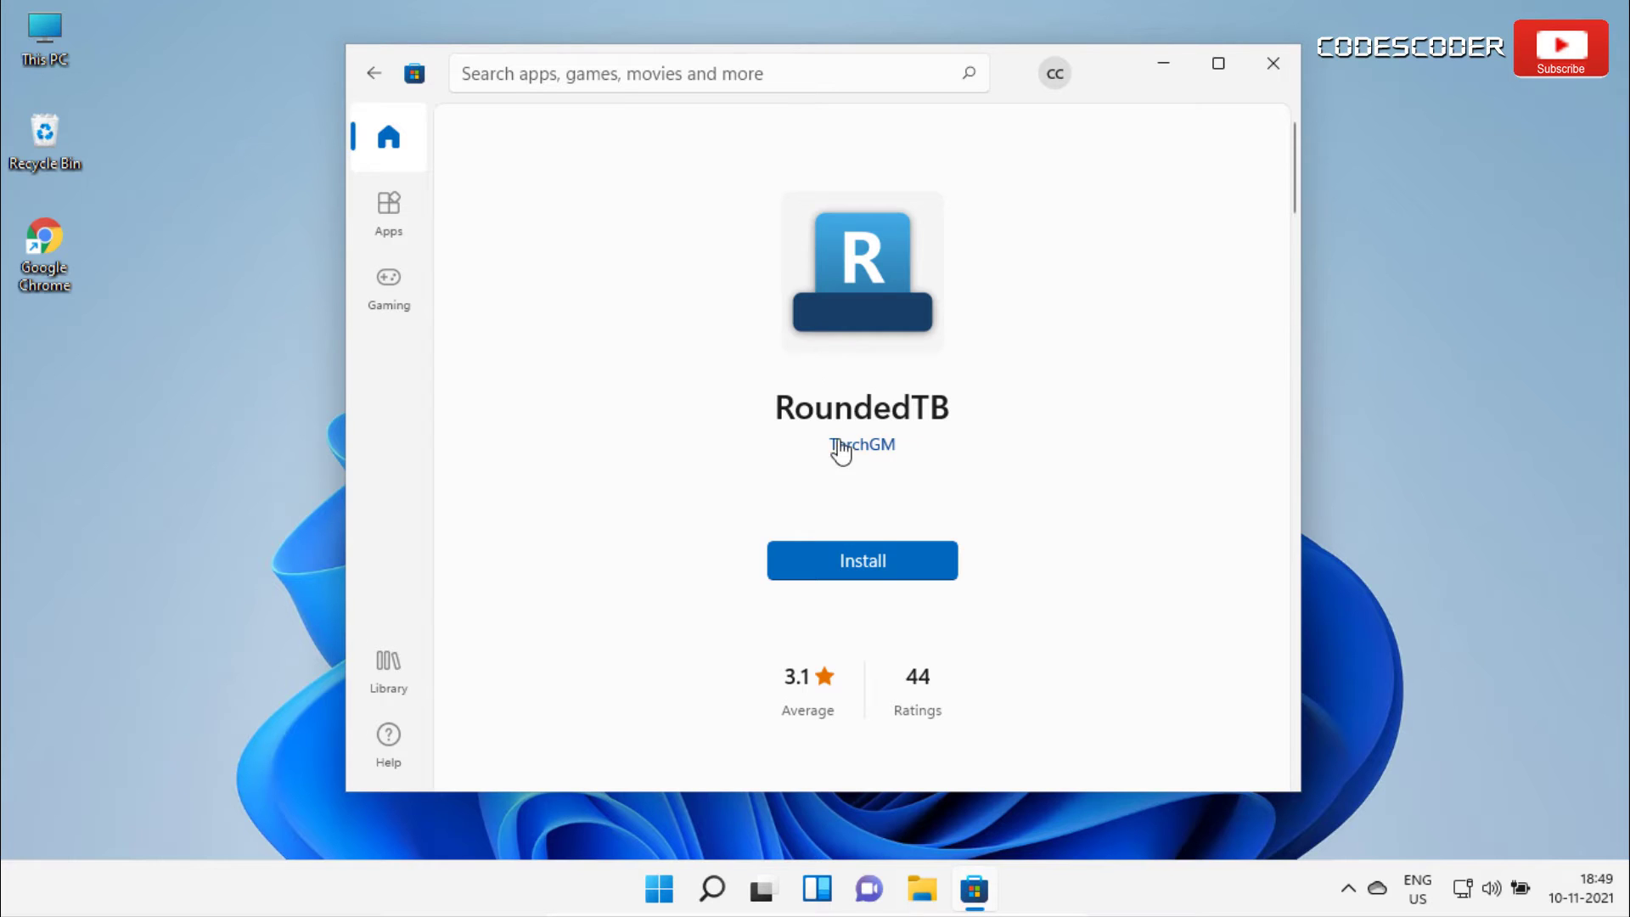
pyautogui.click(892, 580)
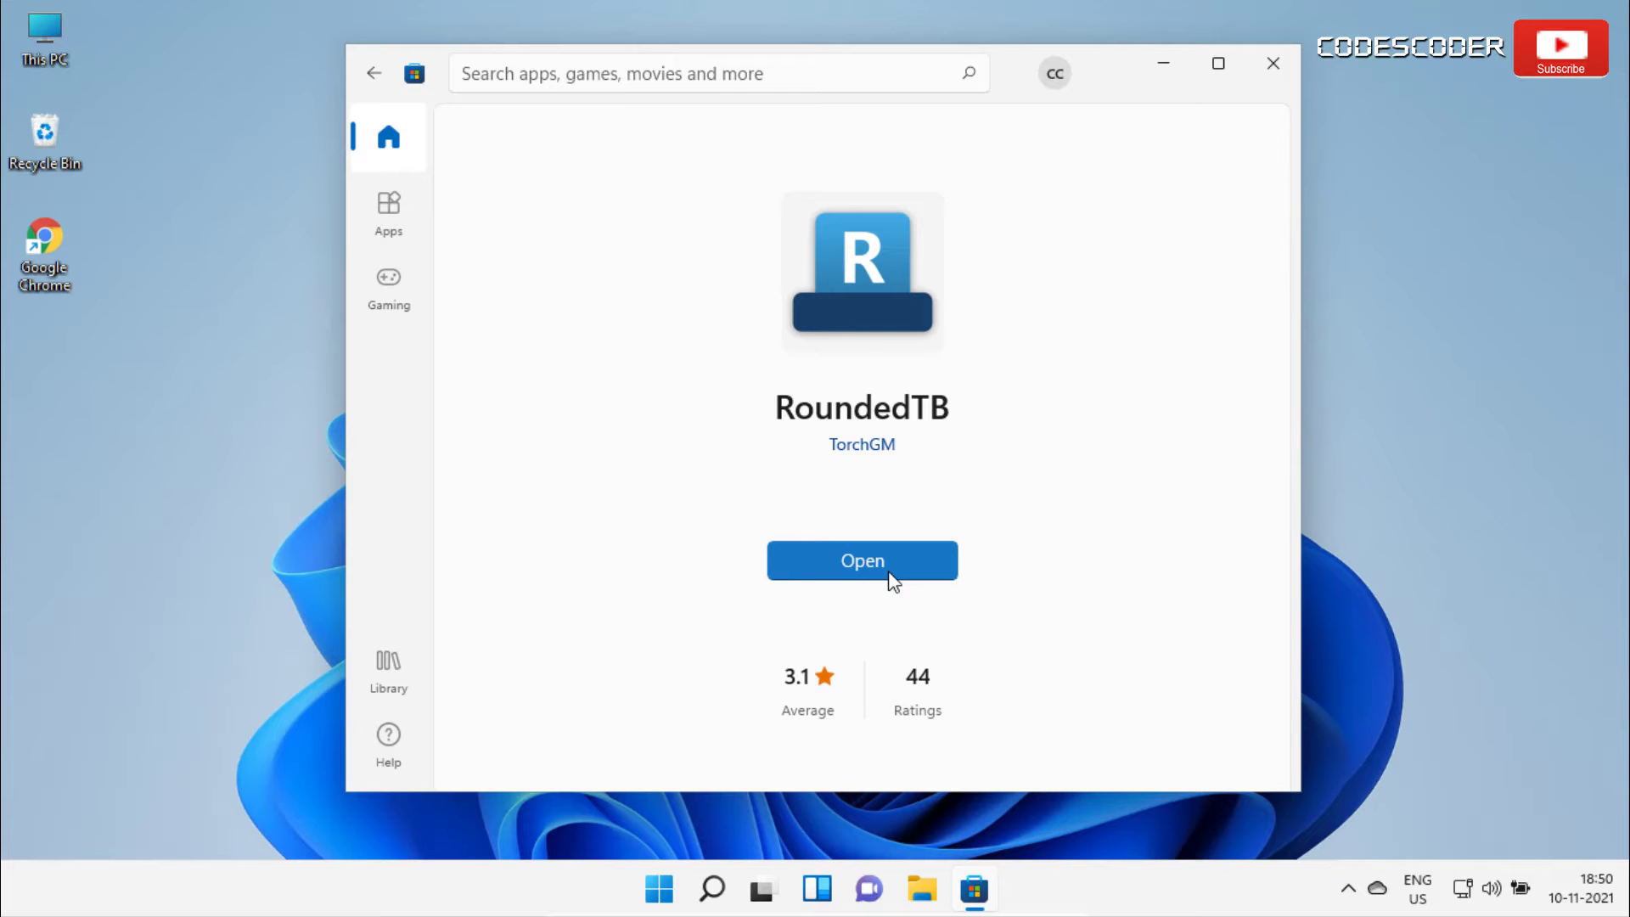
# Launch RoundedTB from its Store page and dismiss the welcome notes to reach its settings.
pyautogui.click(888, 570)
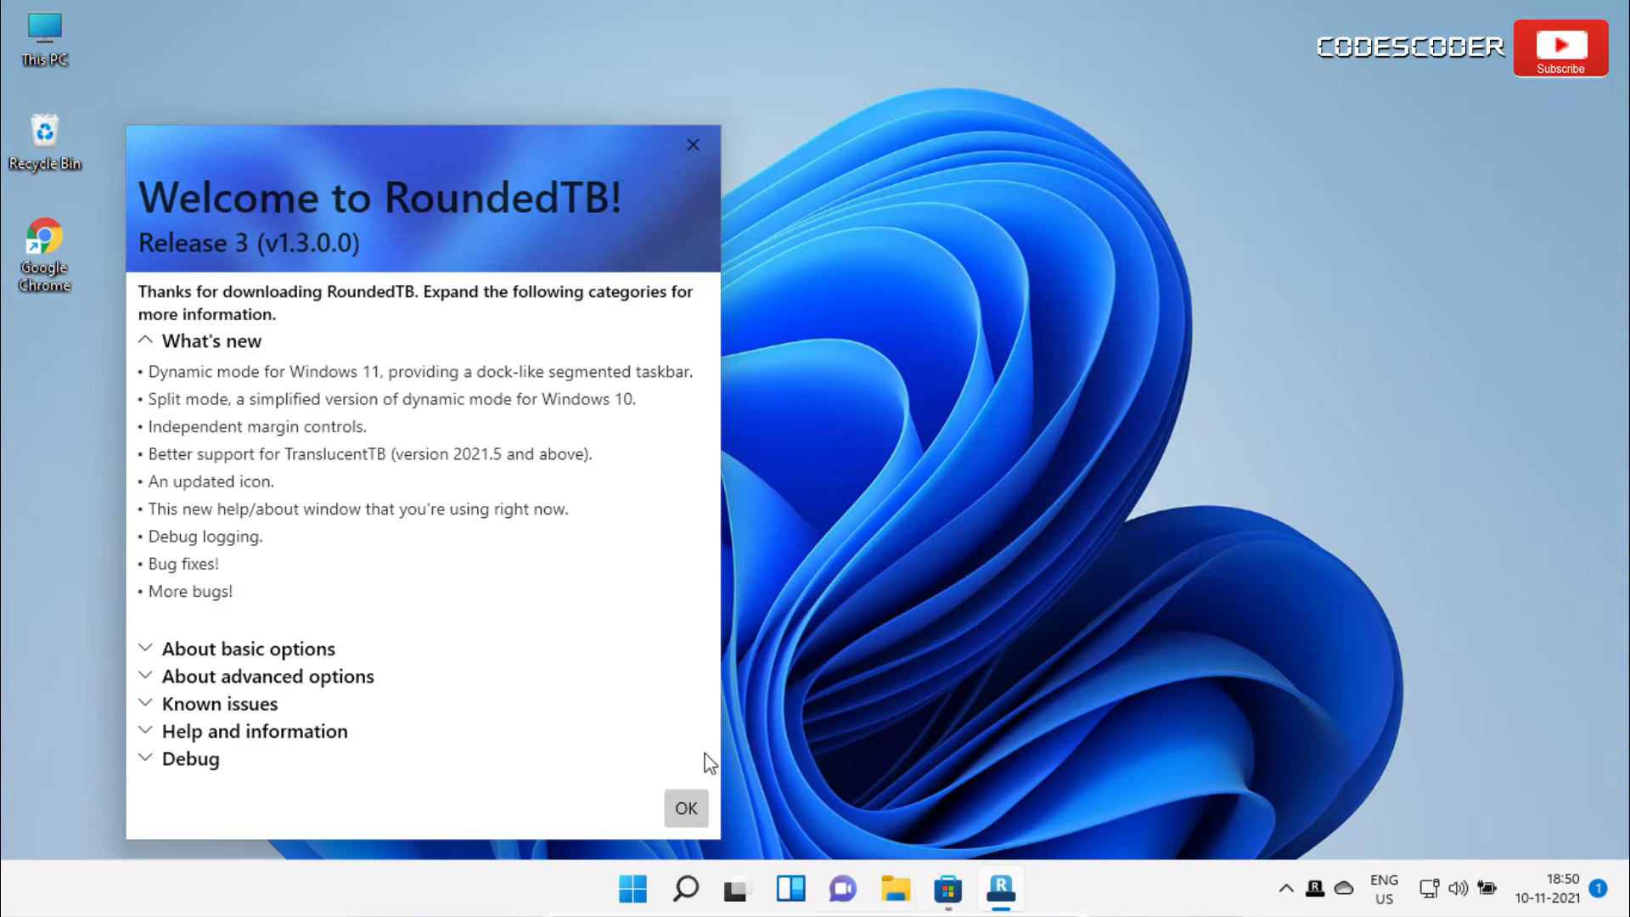
pyautogui.click(686, 808)
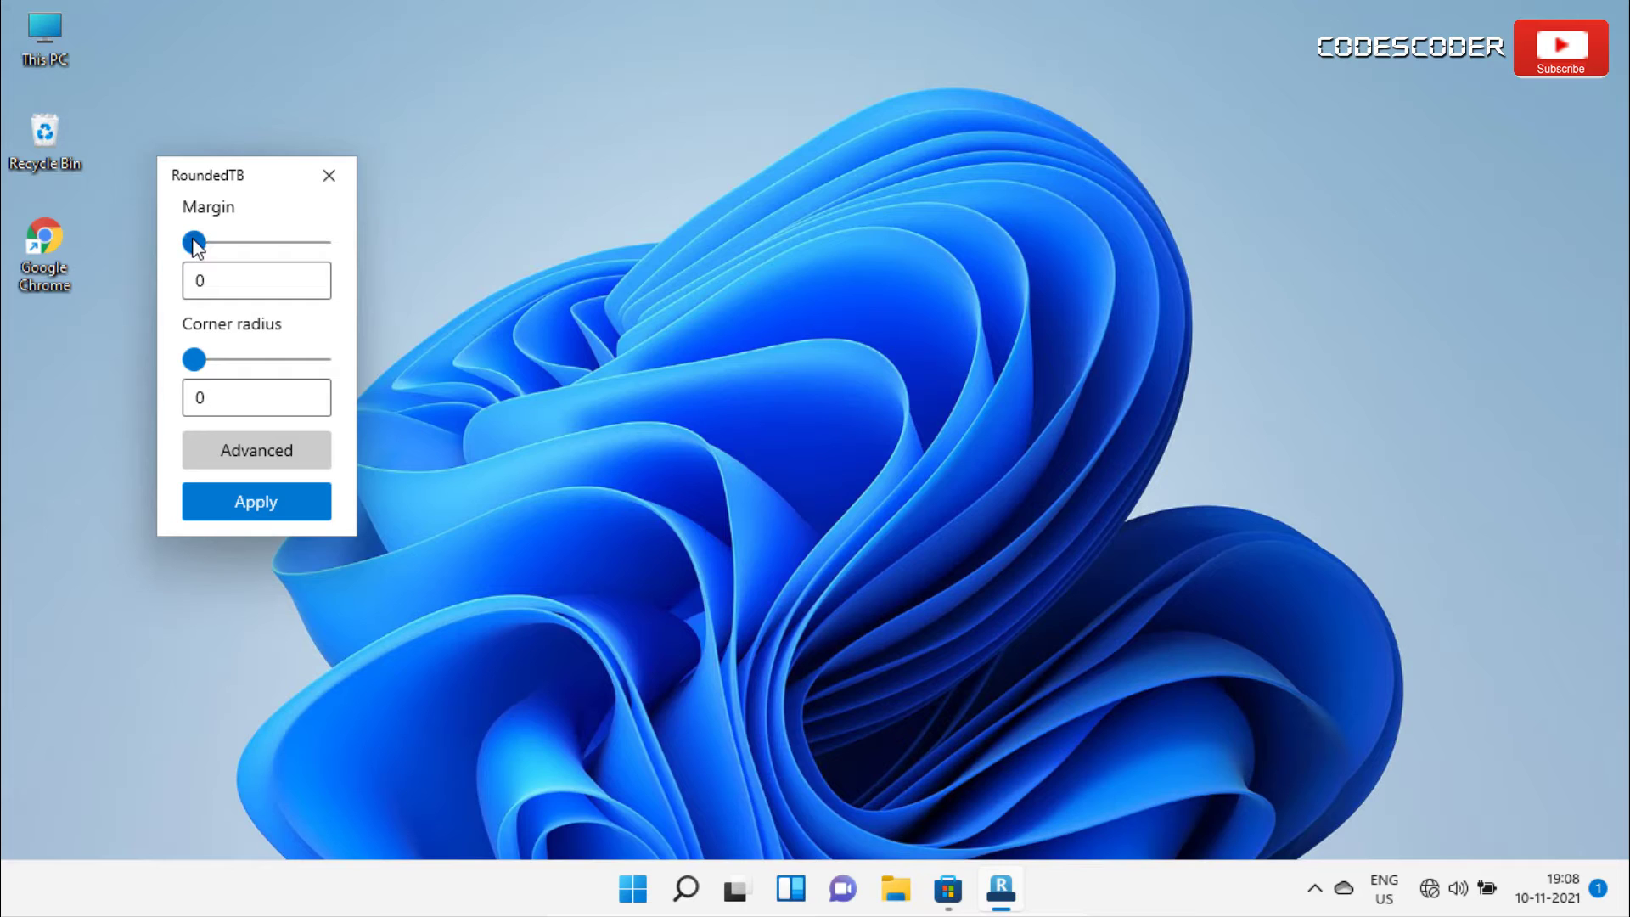
# Test the Margin slider and return it to 0, then set Corner radius to 25.
pyautogui.moveTo(193, 241); pyautogui.dragTo(246, 252)
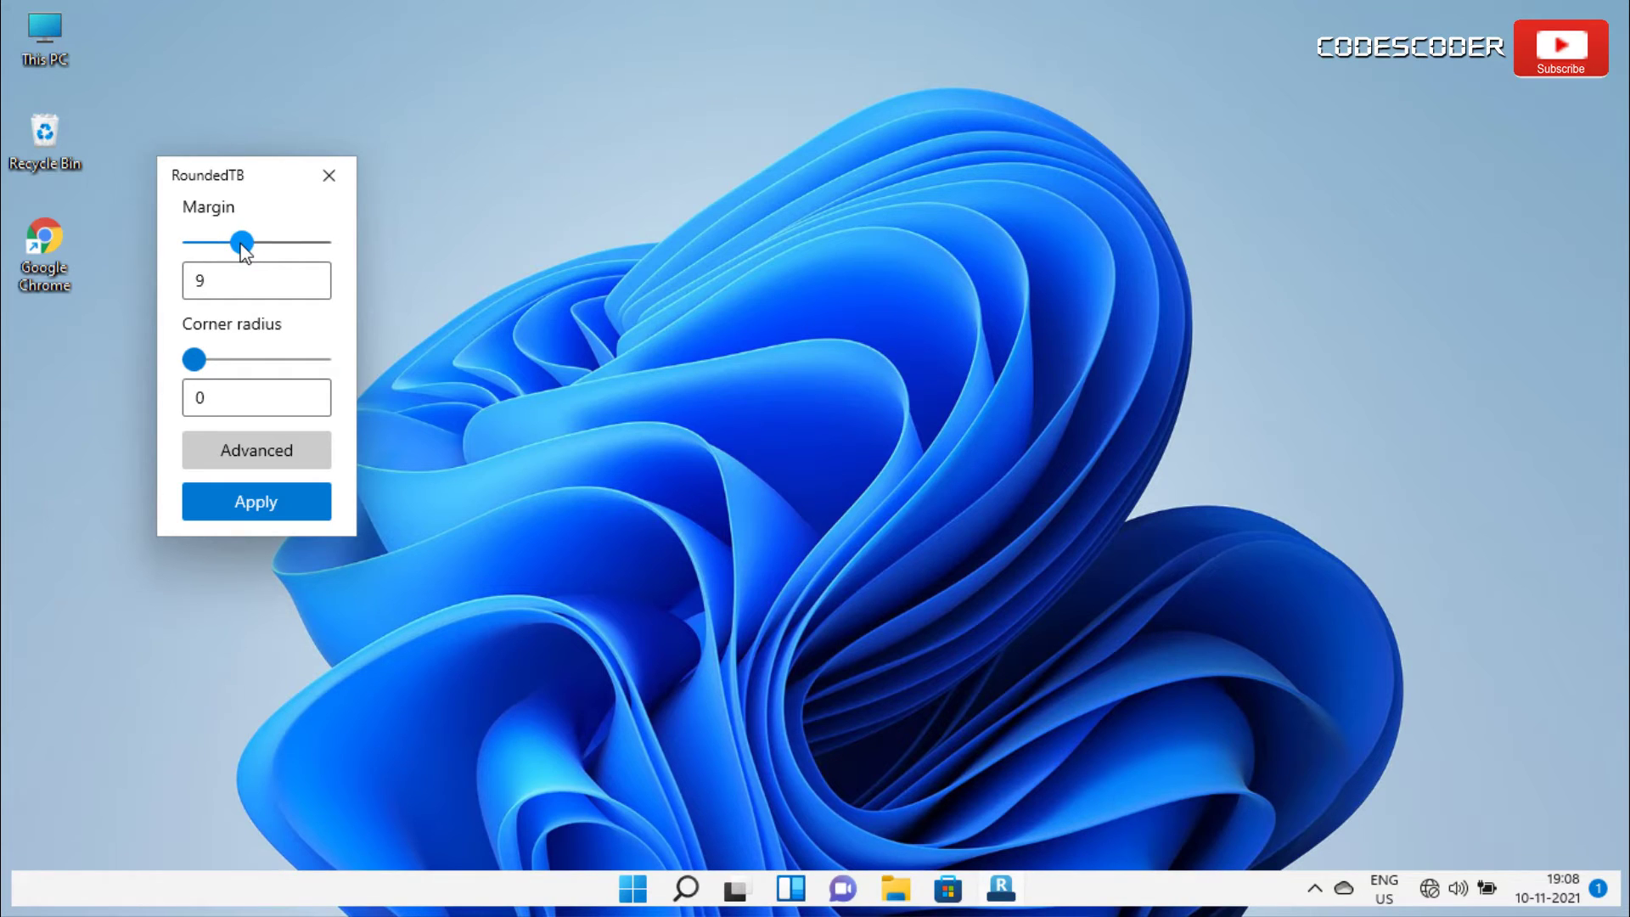
pyautogui.moveTo(245, 253); pyautogui.dragTo(195, 252)
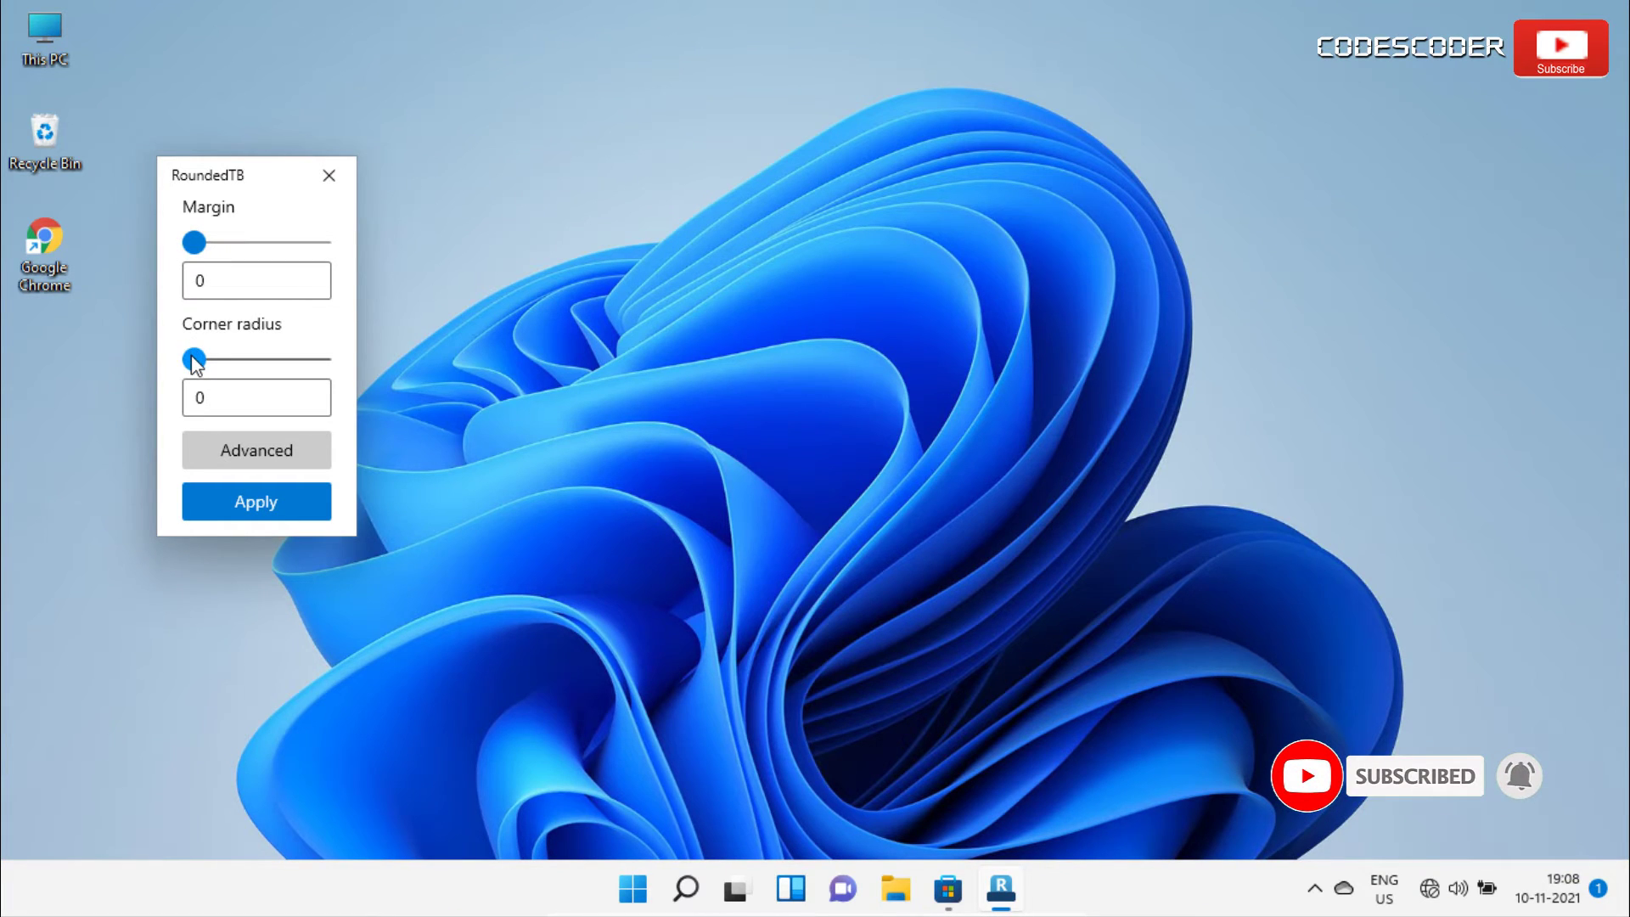
pyautogui.moveTo(193, 352); pyautogui.dragTo(278, 373)
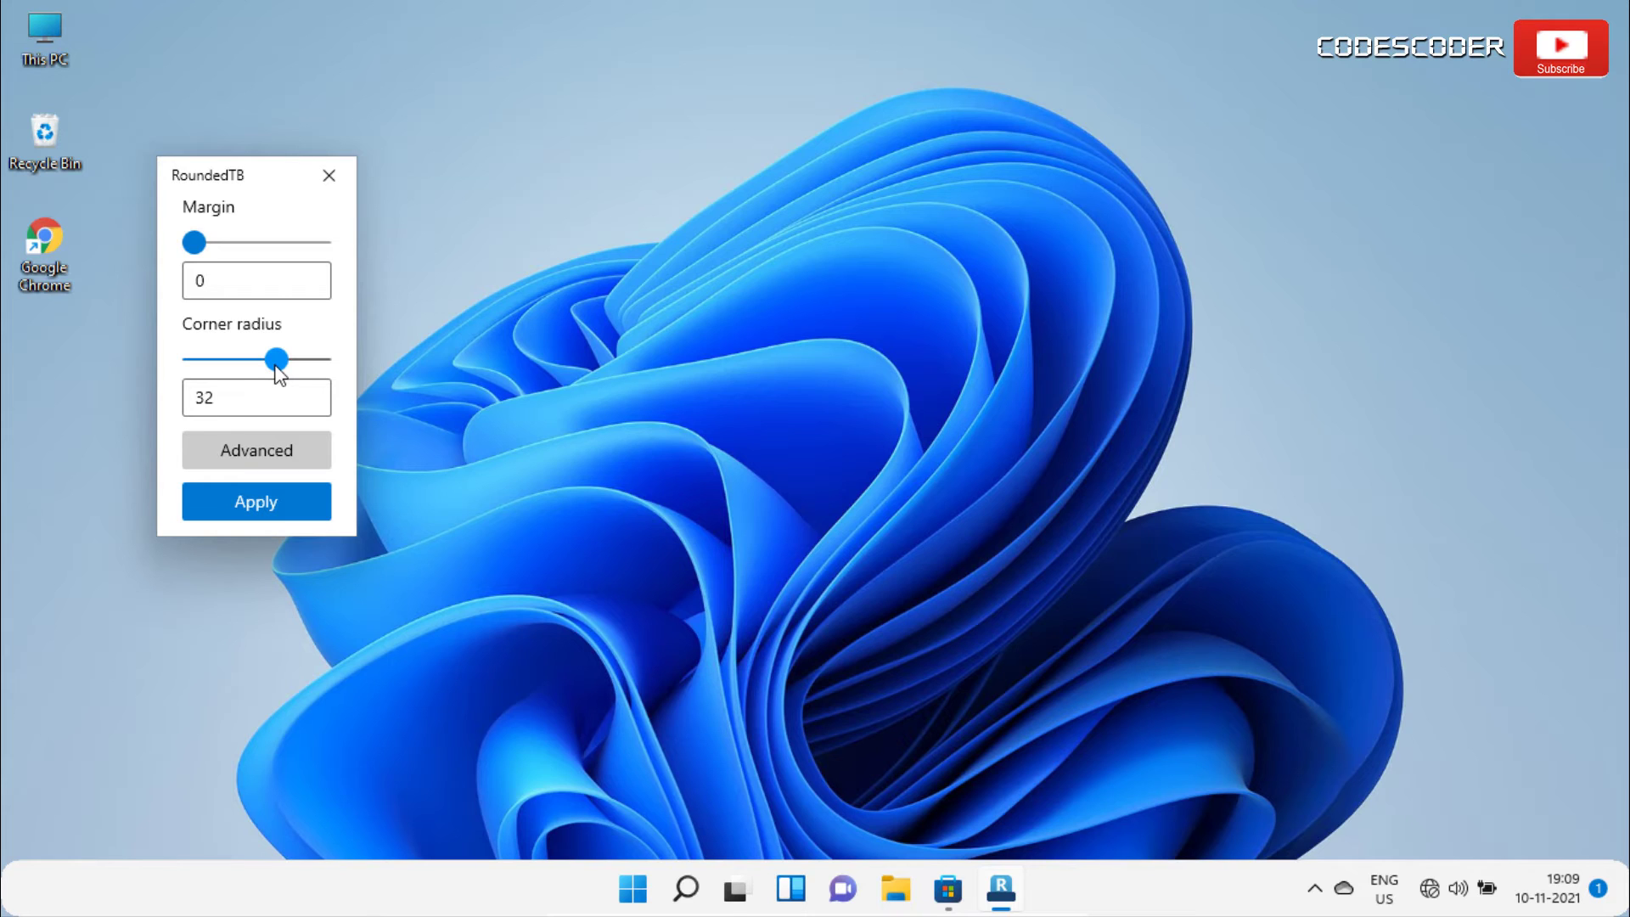
pyautogui.moveTo(276, 367)
pyautogui.mouseDown()
pyautogui.moveTo(304, 365)
pyautogui.moveTo(266, 366)
pyautogui.mouseUp()
# Enable per-side margins in the advanced options and apply 25 to the left and right margins.
pyautogui.click(292, 445)
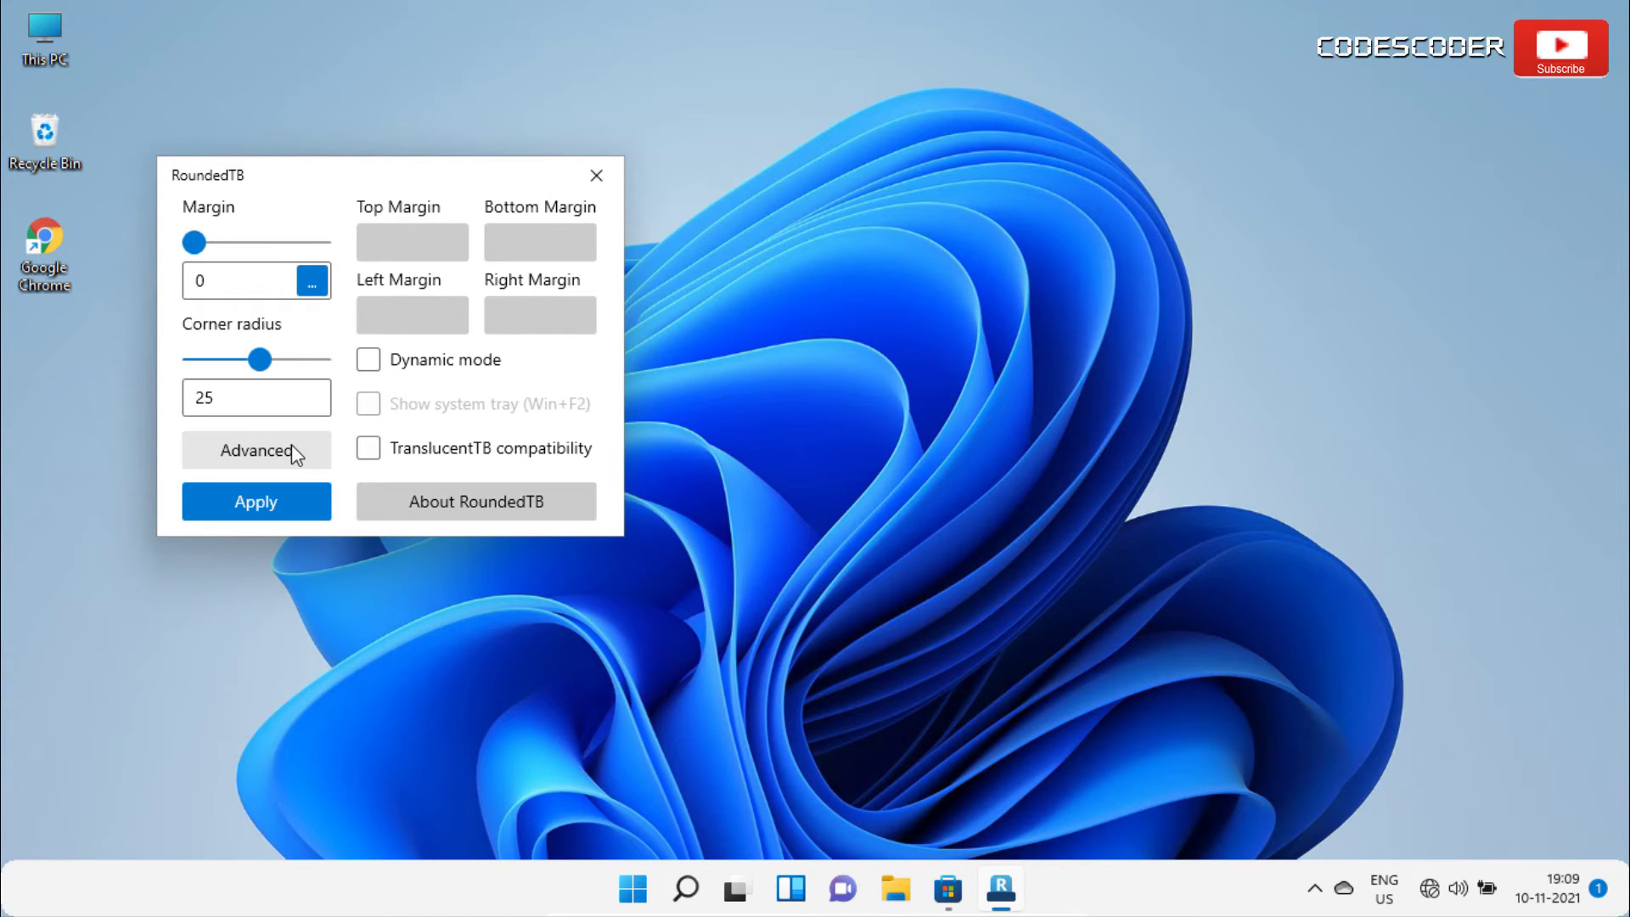
pyautogui.click(312, 283)
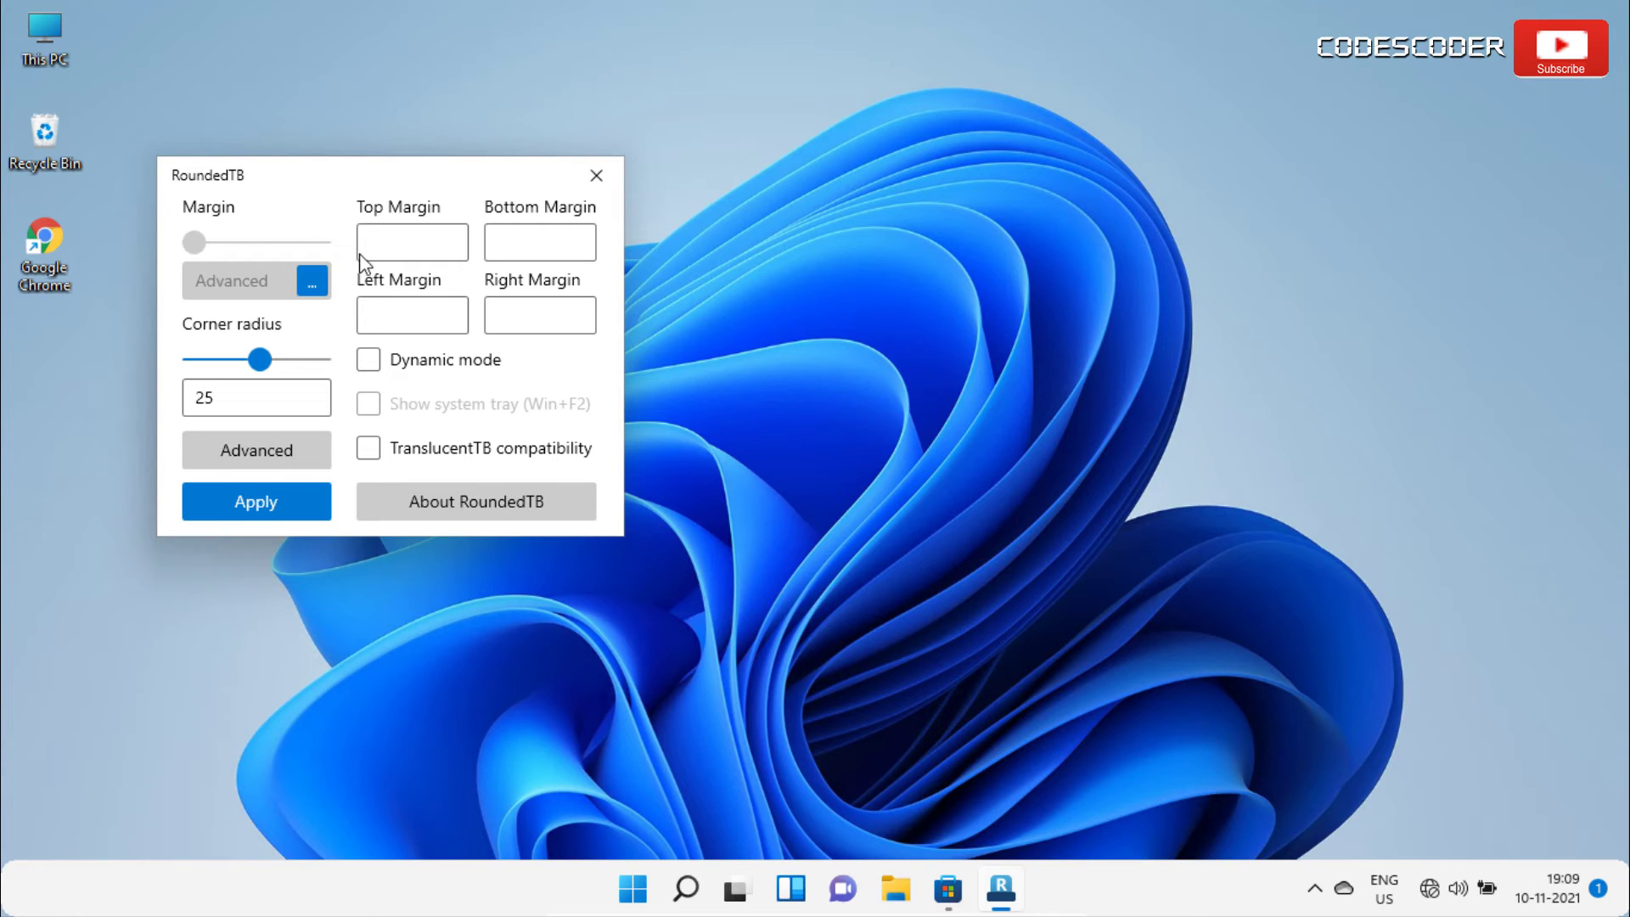
pyautogui.click(415, 250)
pyautogui.click(512, 245)
pyautogui.click(412, 318)
pyautogui.click(509, 321)
pyautogui.click(384, 313)
pyautogui.write('25')
pyautogui.click(509, 318)
pyautogui.write('2')
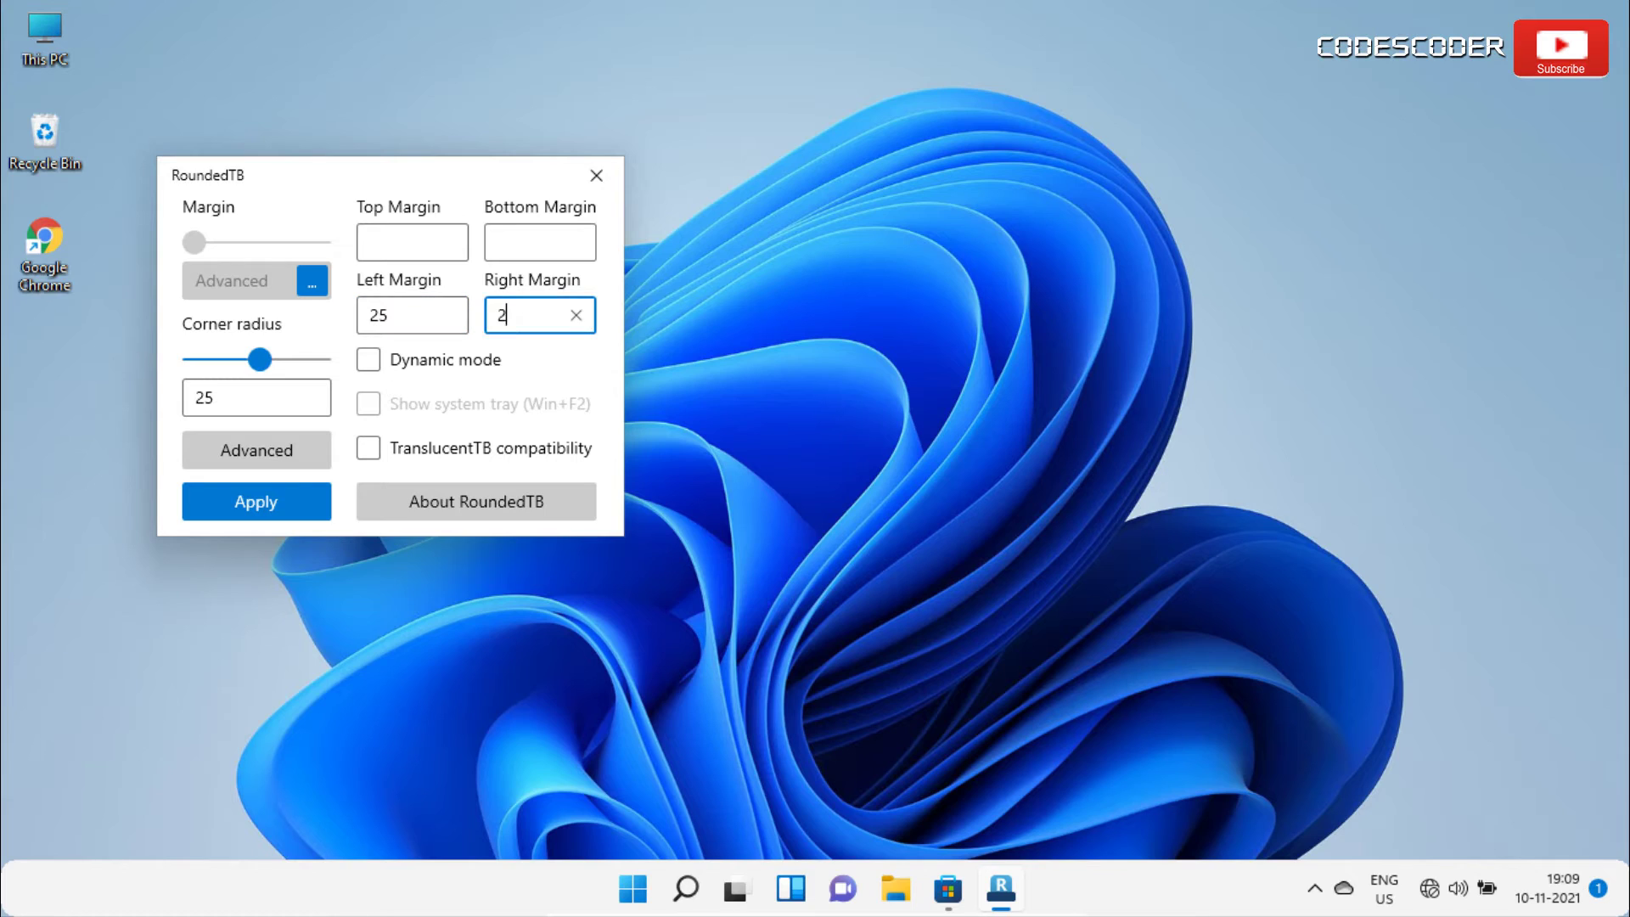
pyautogui.write('5')
pyautogui.click(302, 499)
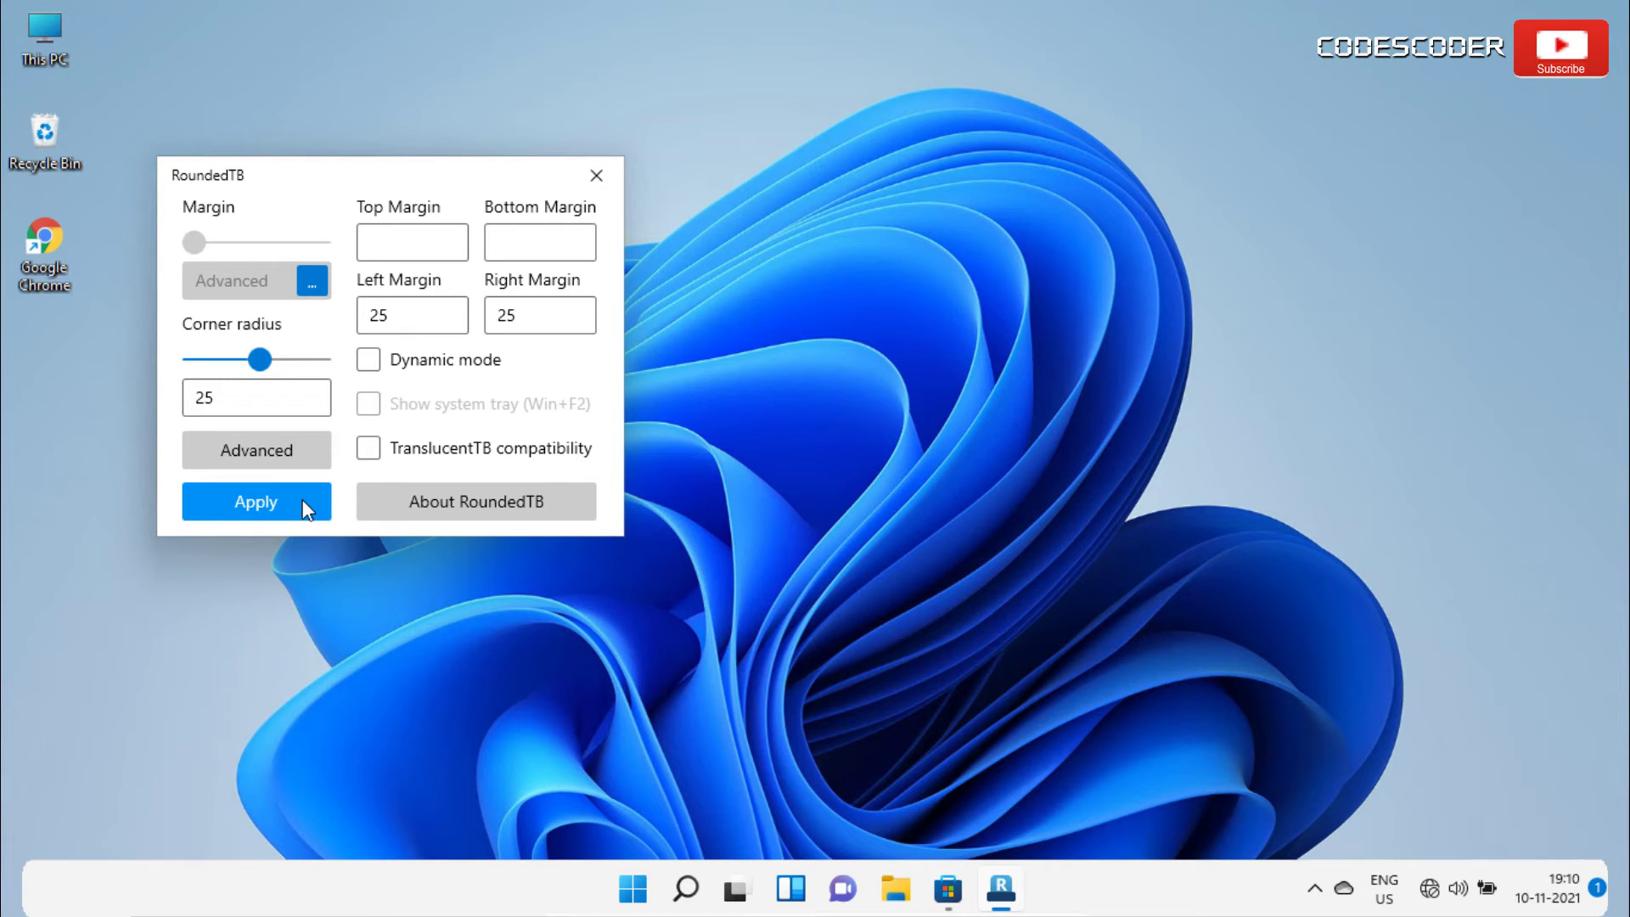
# Change the left and right margins to 500 and apply them for a compact centred taskbar.
pyautogui.click(402, 313)
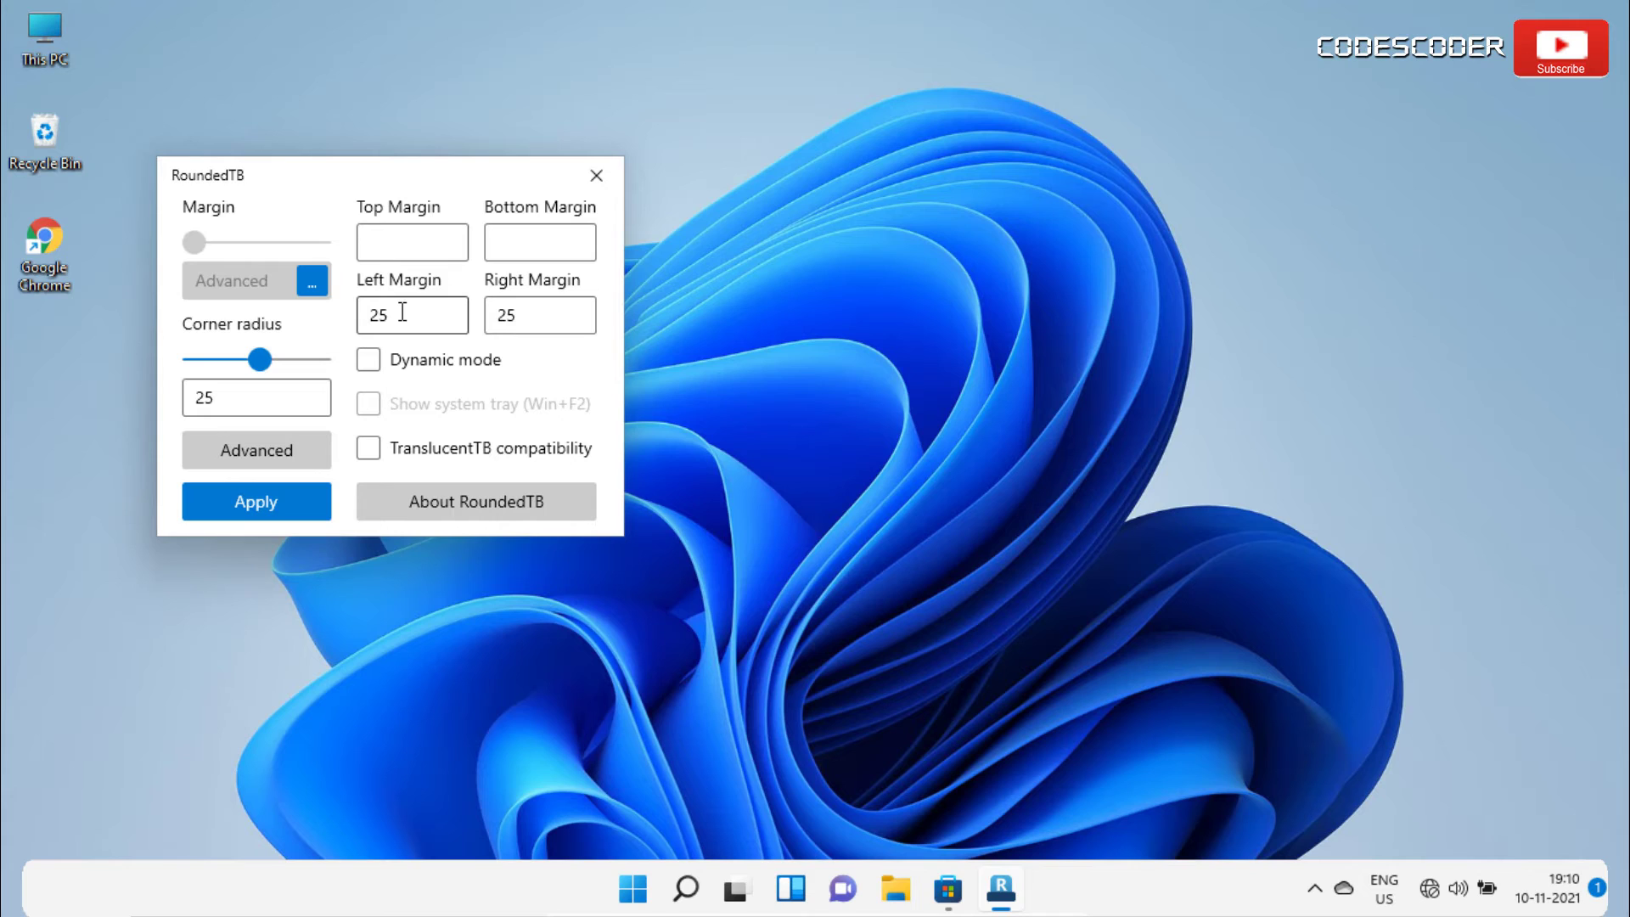
pyautogui.press('BackSpace')
pyautogui.press('BackSpace')
pyautogui.write('500')
pyautogui.click(525, 315)
pyautogui.press('BackSpace')
pyautogui.press('BackSpace')
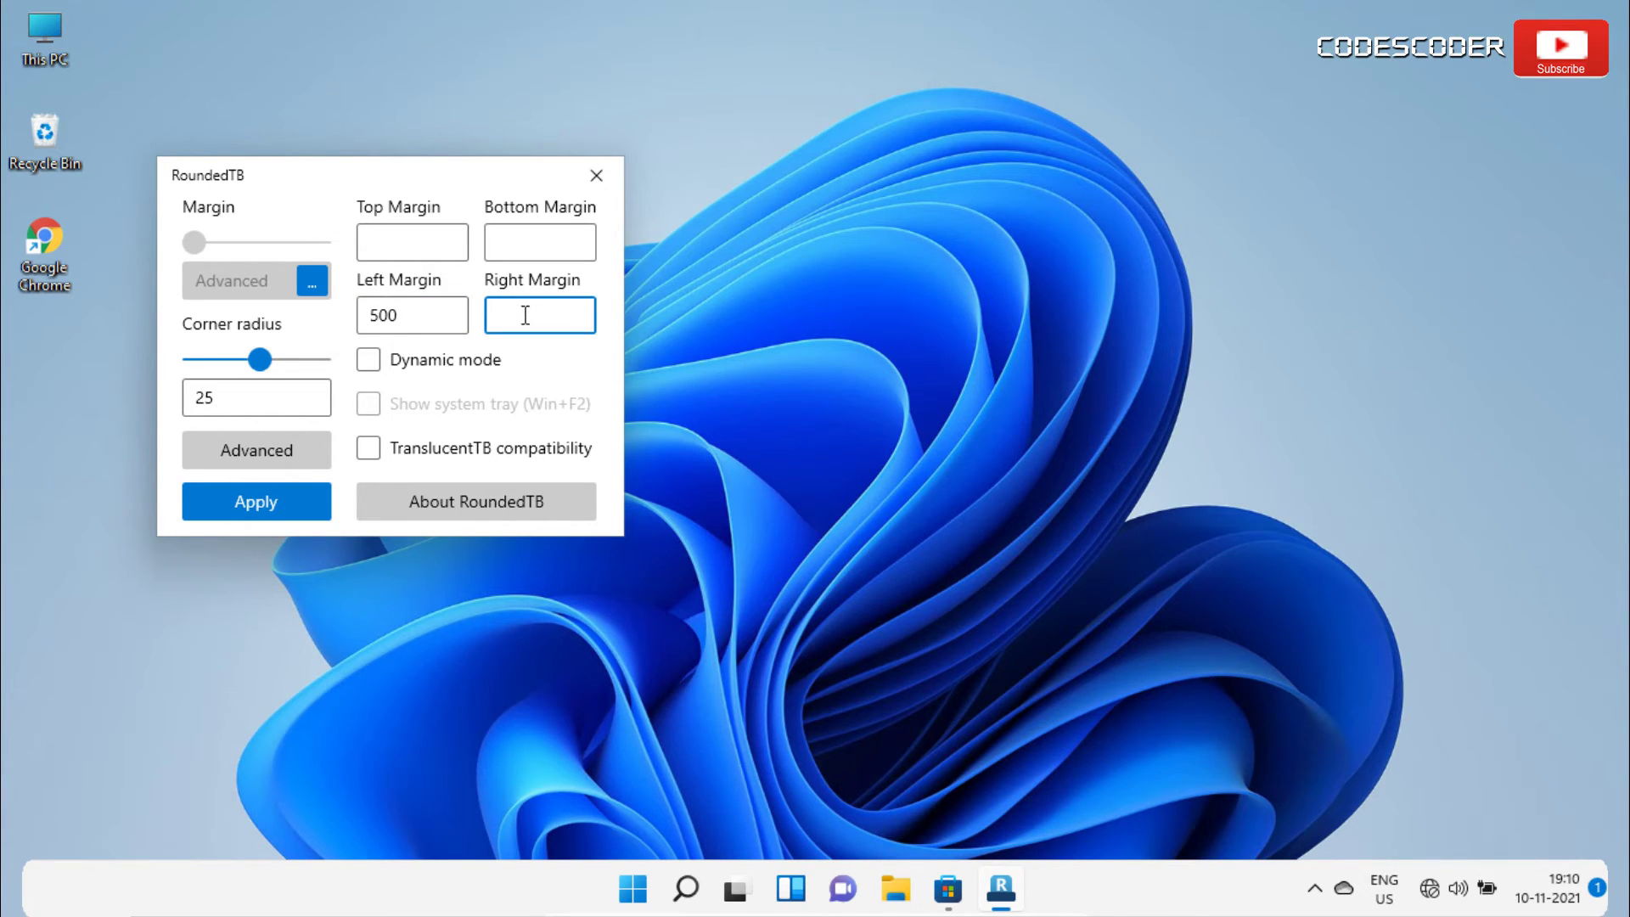
pyautogui.write('500')
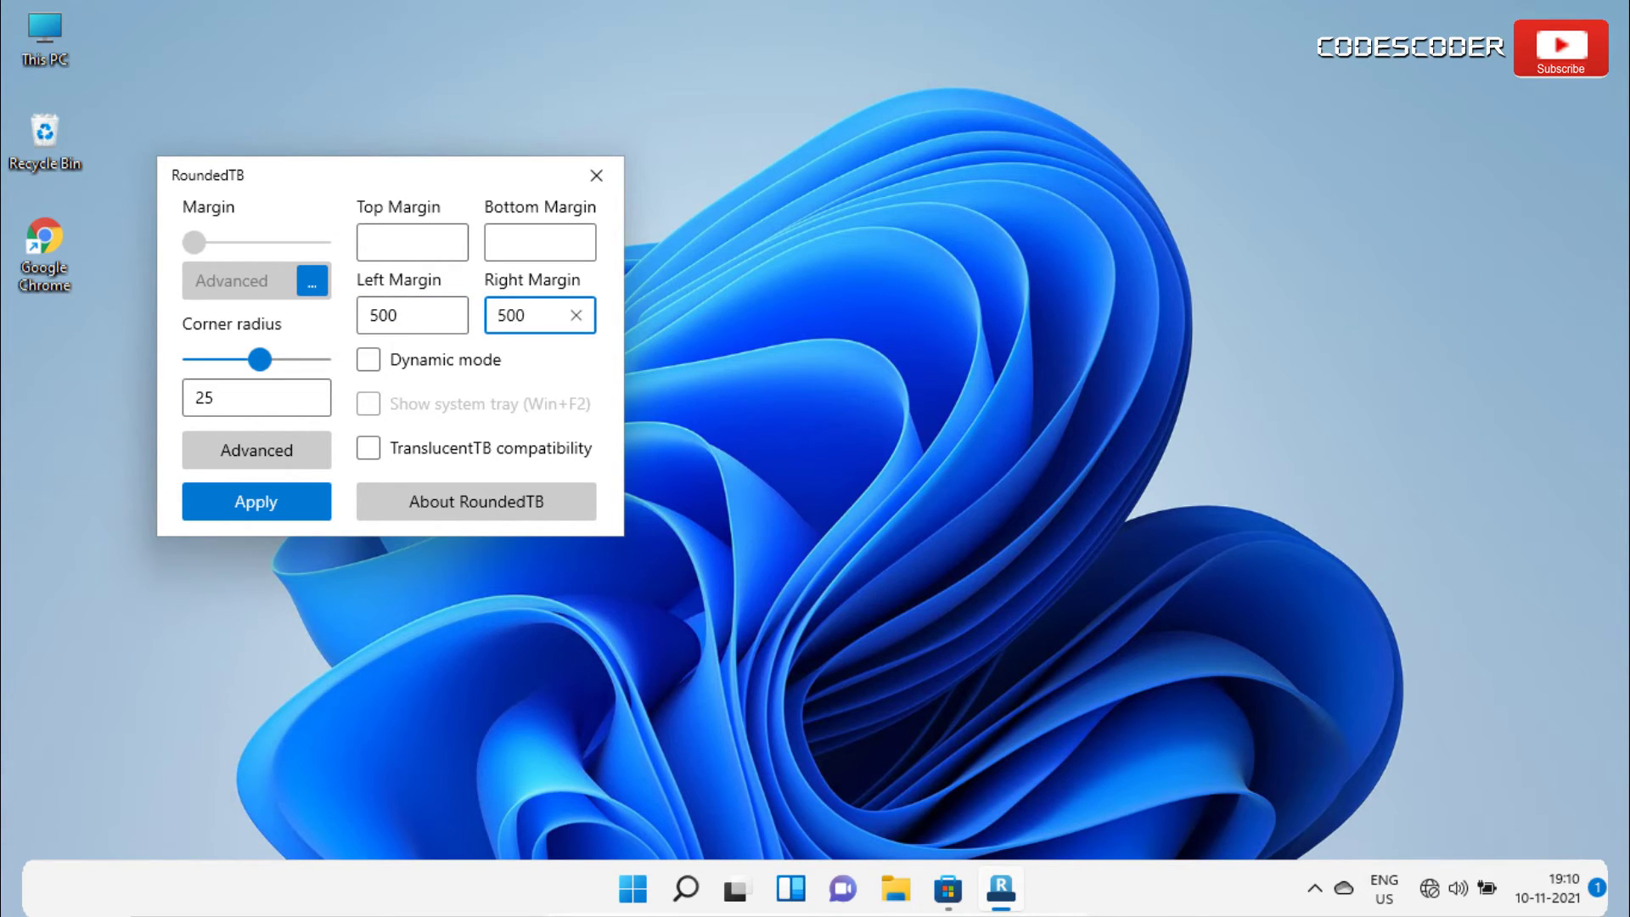
pyautogui.click(276, 494)
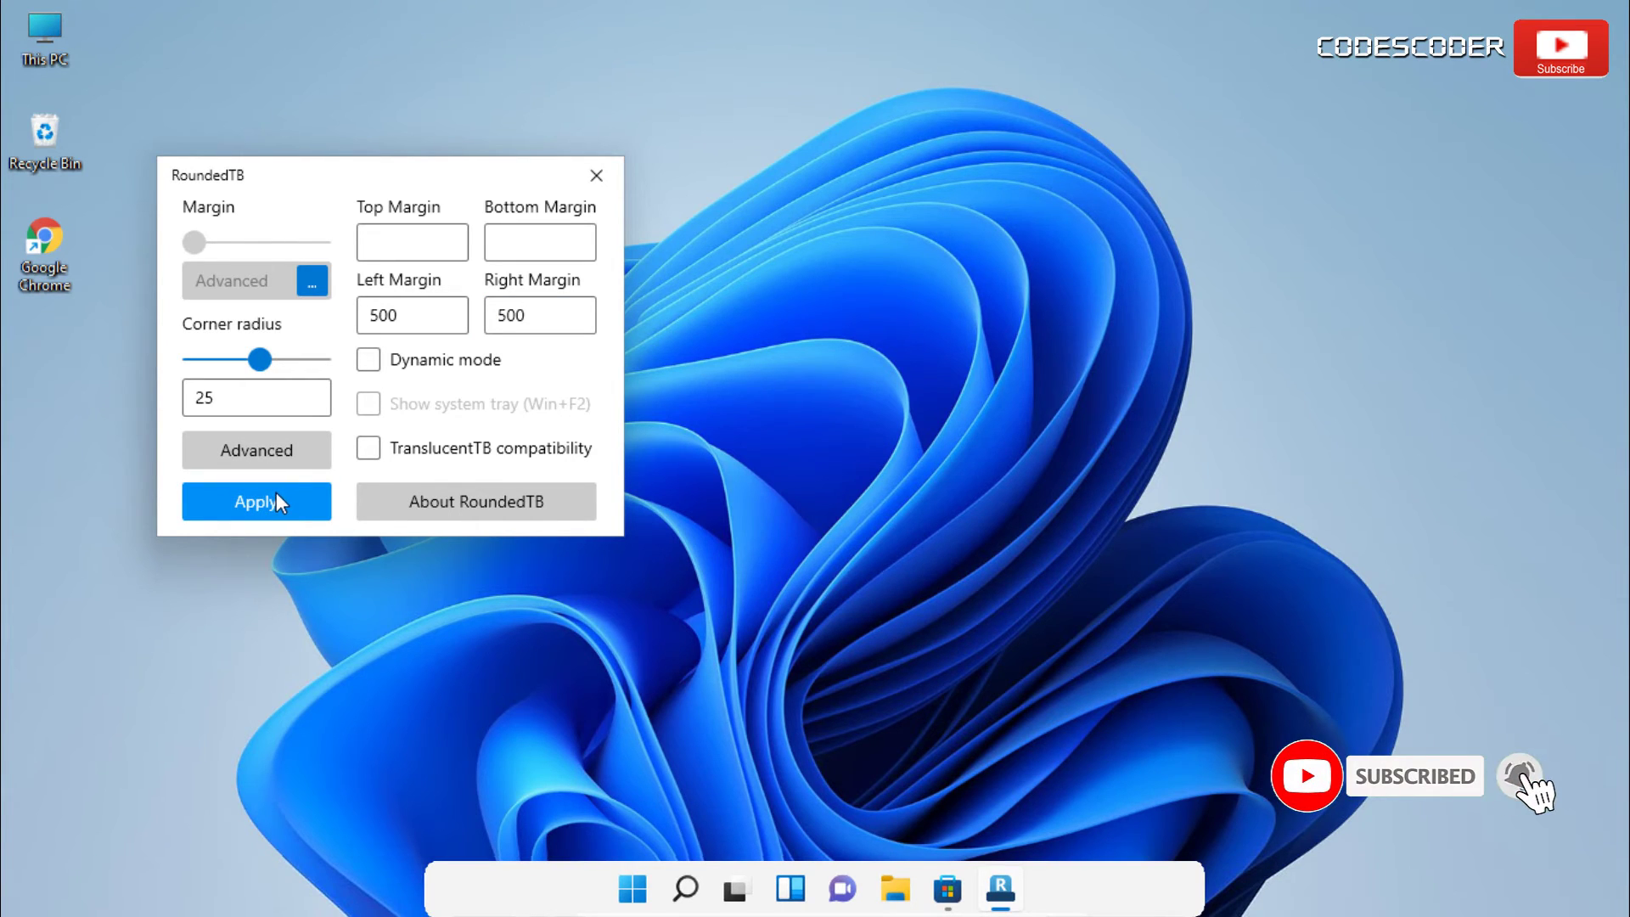
# Clear the left and right margin values so the taskbar spans full width.
pyautogui.click(404, 315)
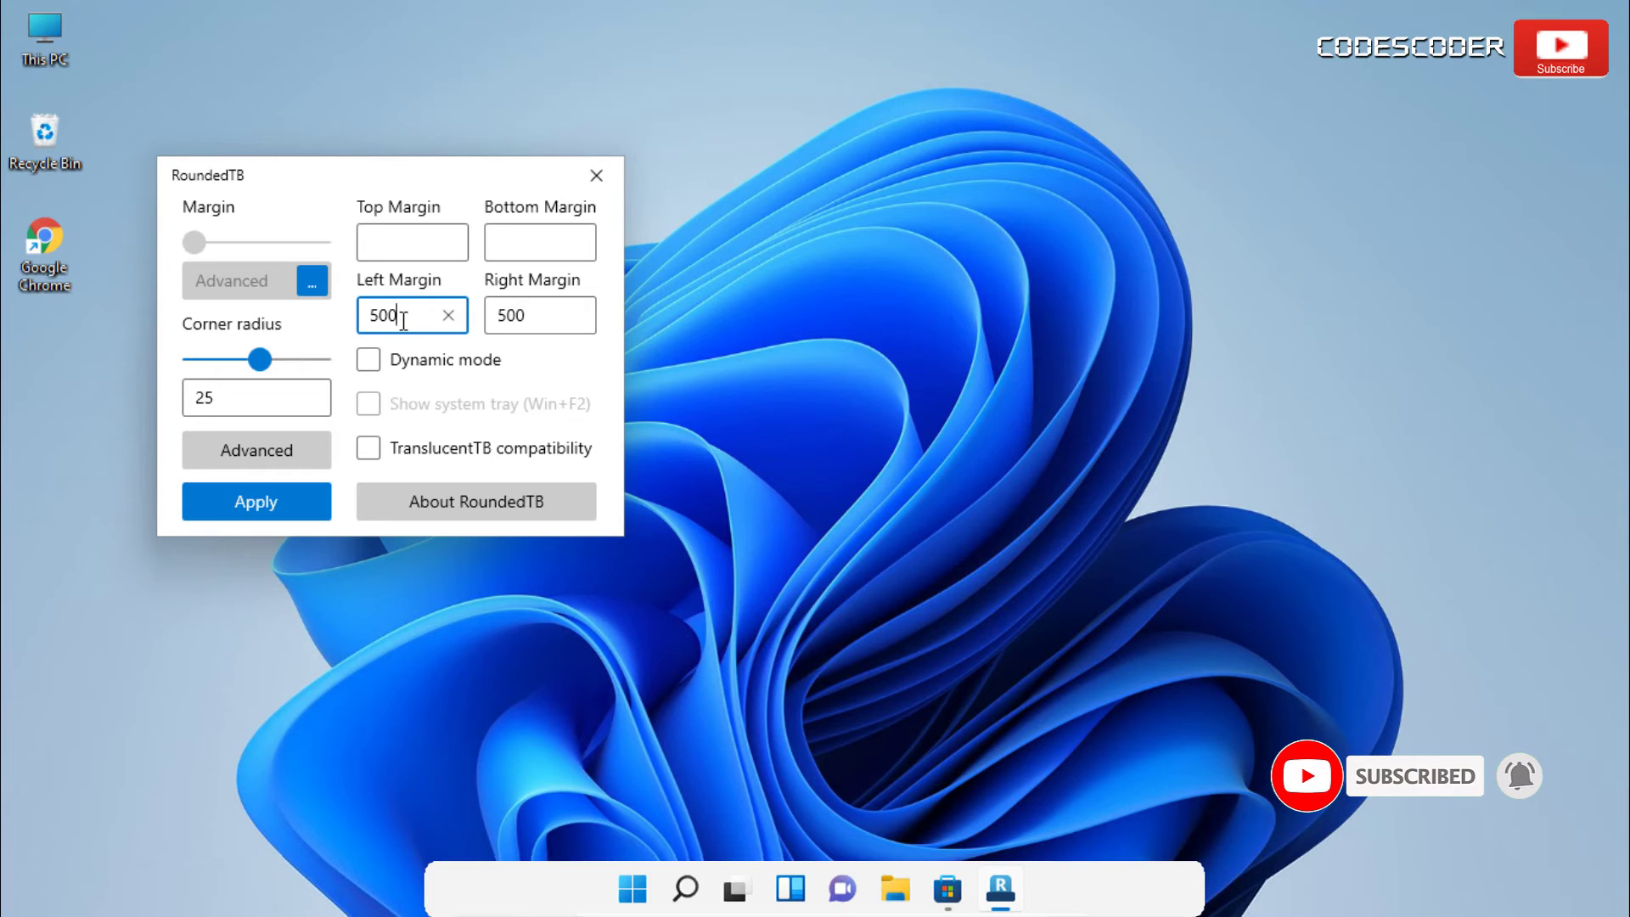
pyautogui.press('BackSpace')
pyautogui.press('BackSpace')
pyautogui.press('BackSpace')
pyautogui.click(541, 320)
pyautogui.press('BackSpace')
pyautogui.press('BackSpace')
pyautogui.press('BackSpace')
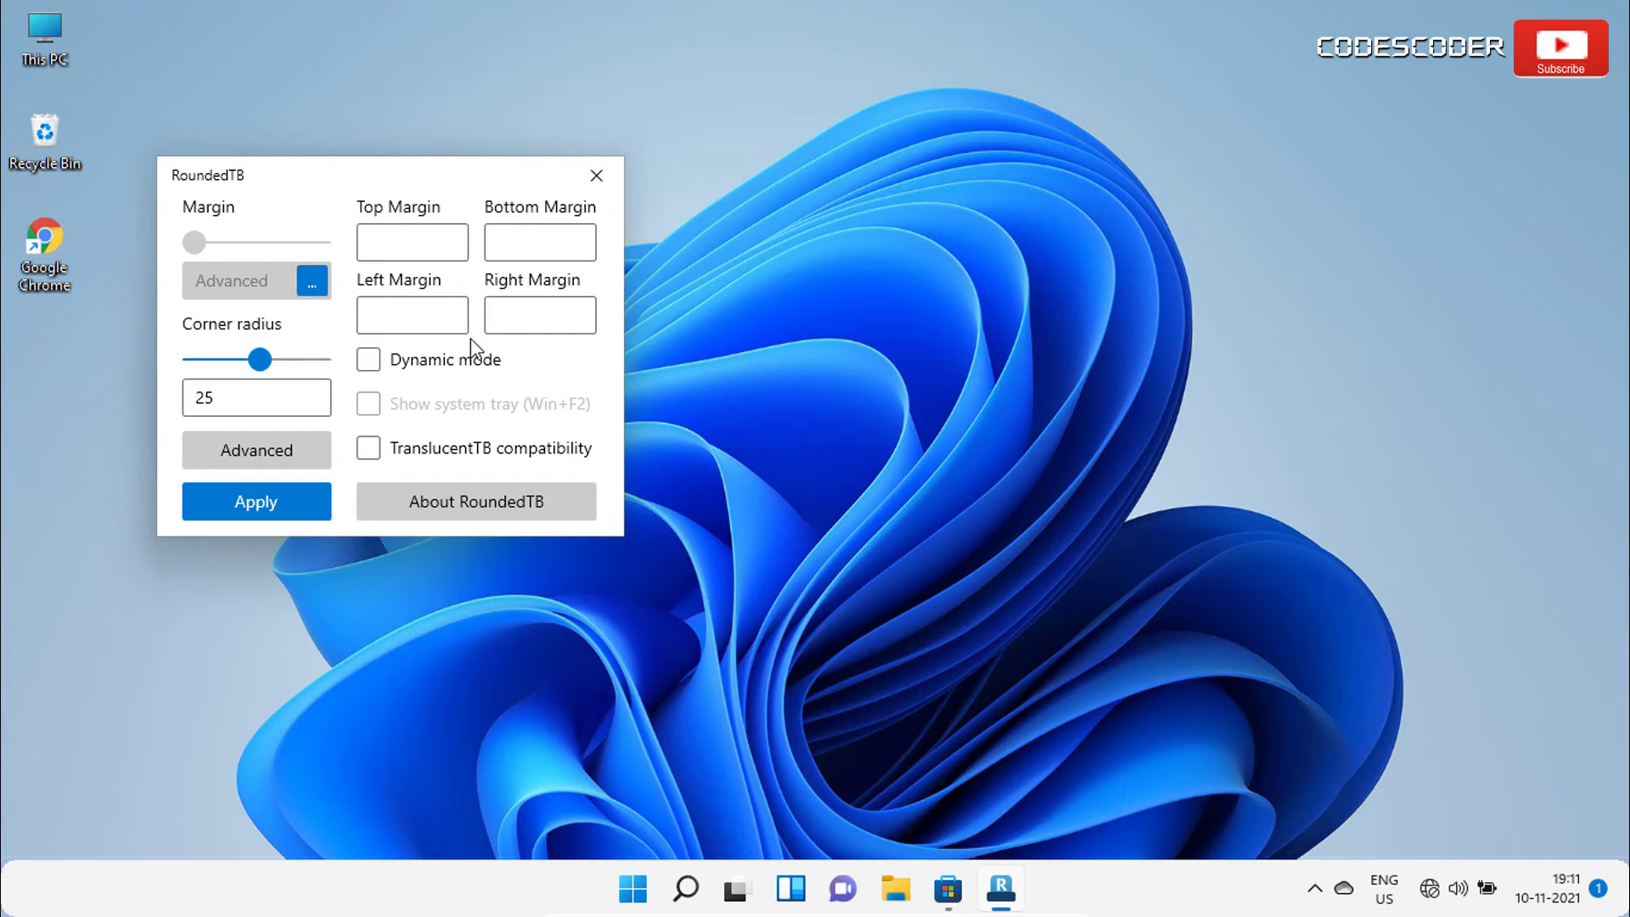
# Return to a single zero margin, enable Dynamic mode and apply it.
pyautogui.click(392, 331)
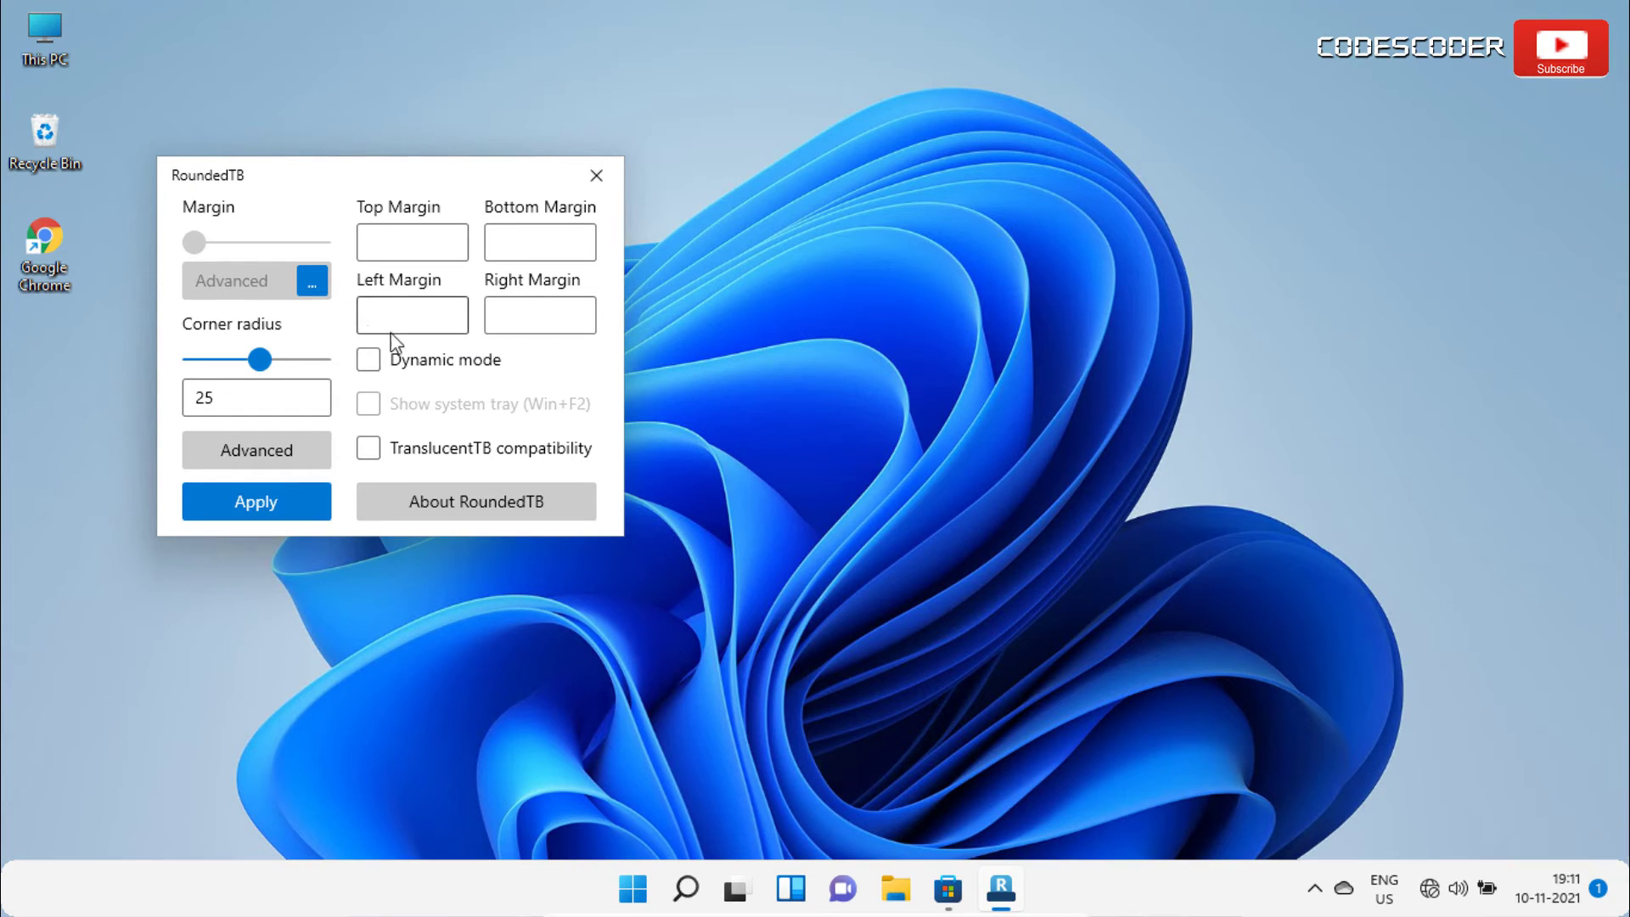
pyautogui.click(316, 285)
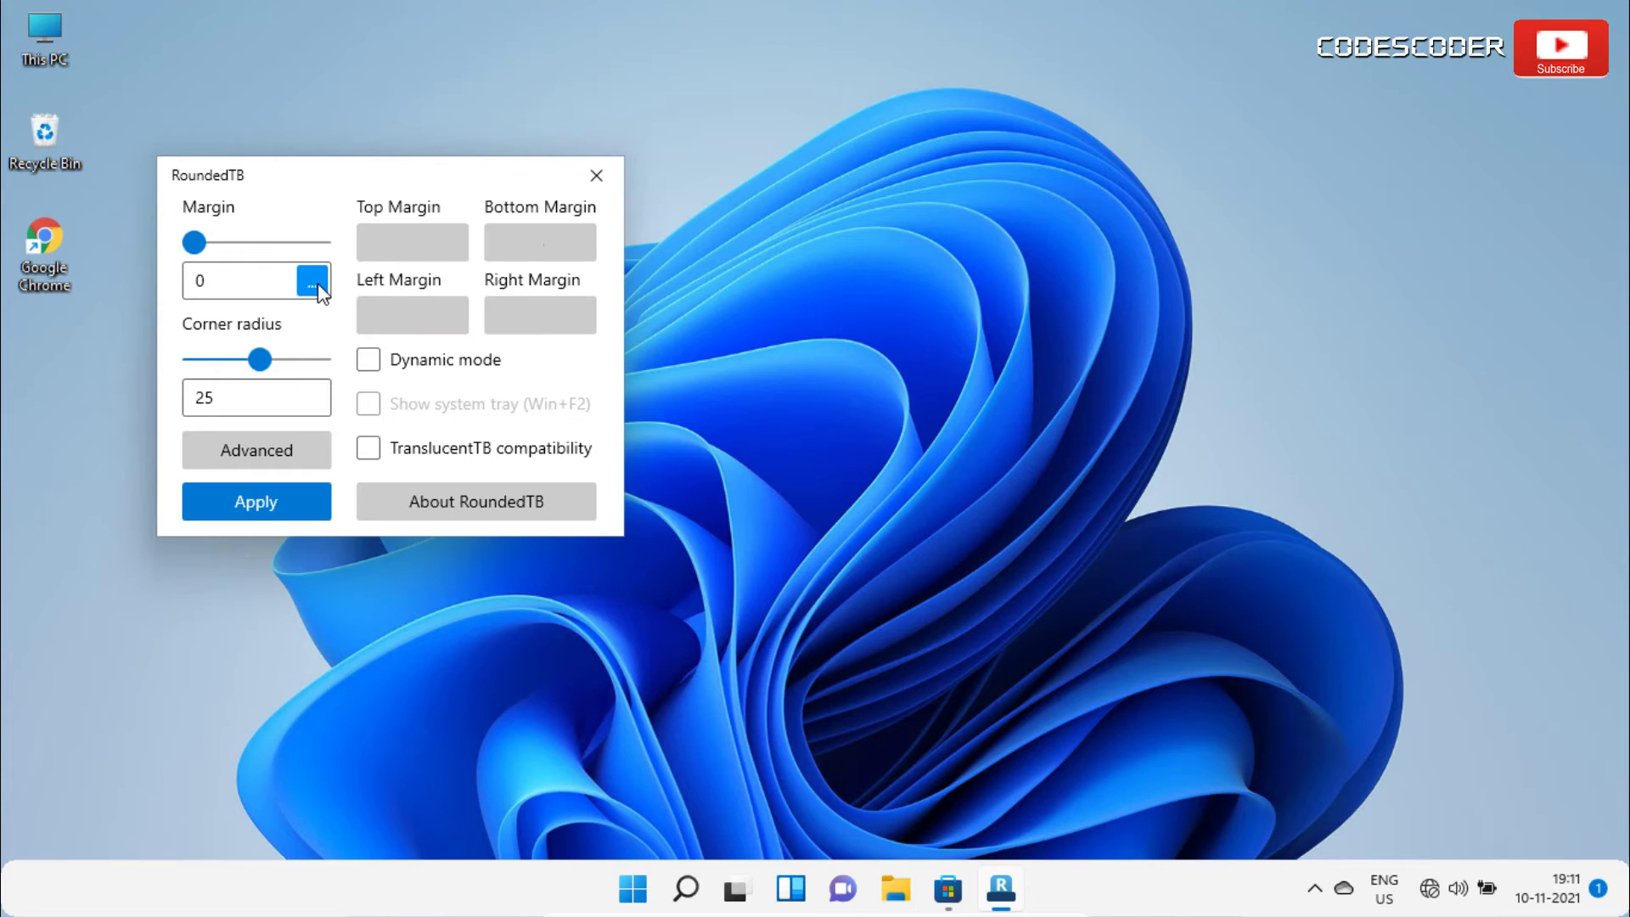
pyautogui.click(372, 365)
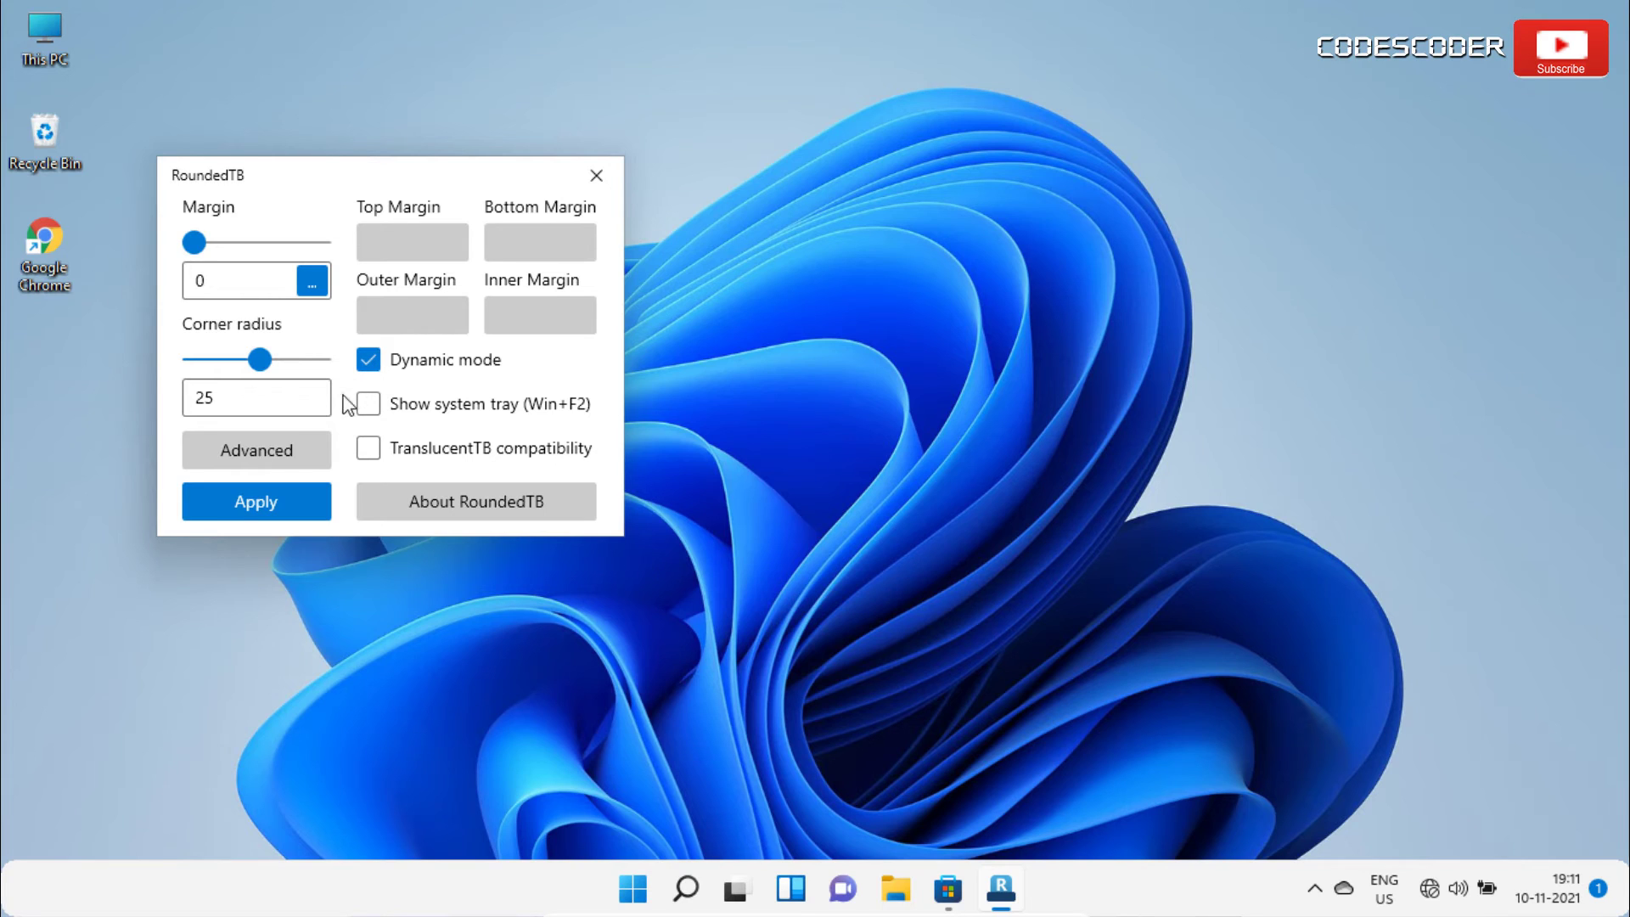
pyautogui.click(277, 498)
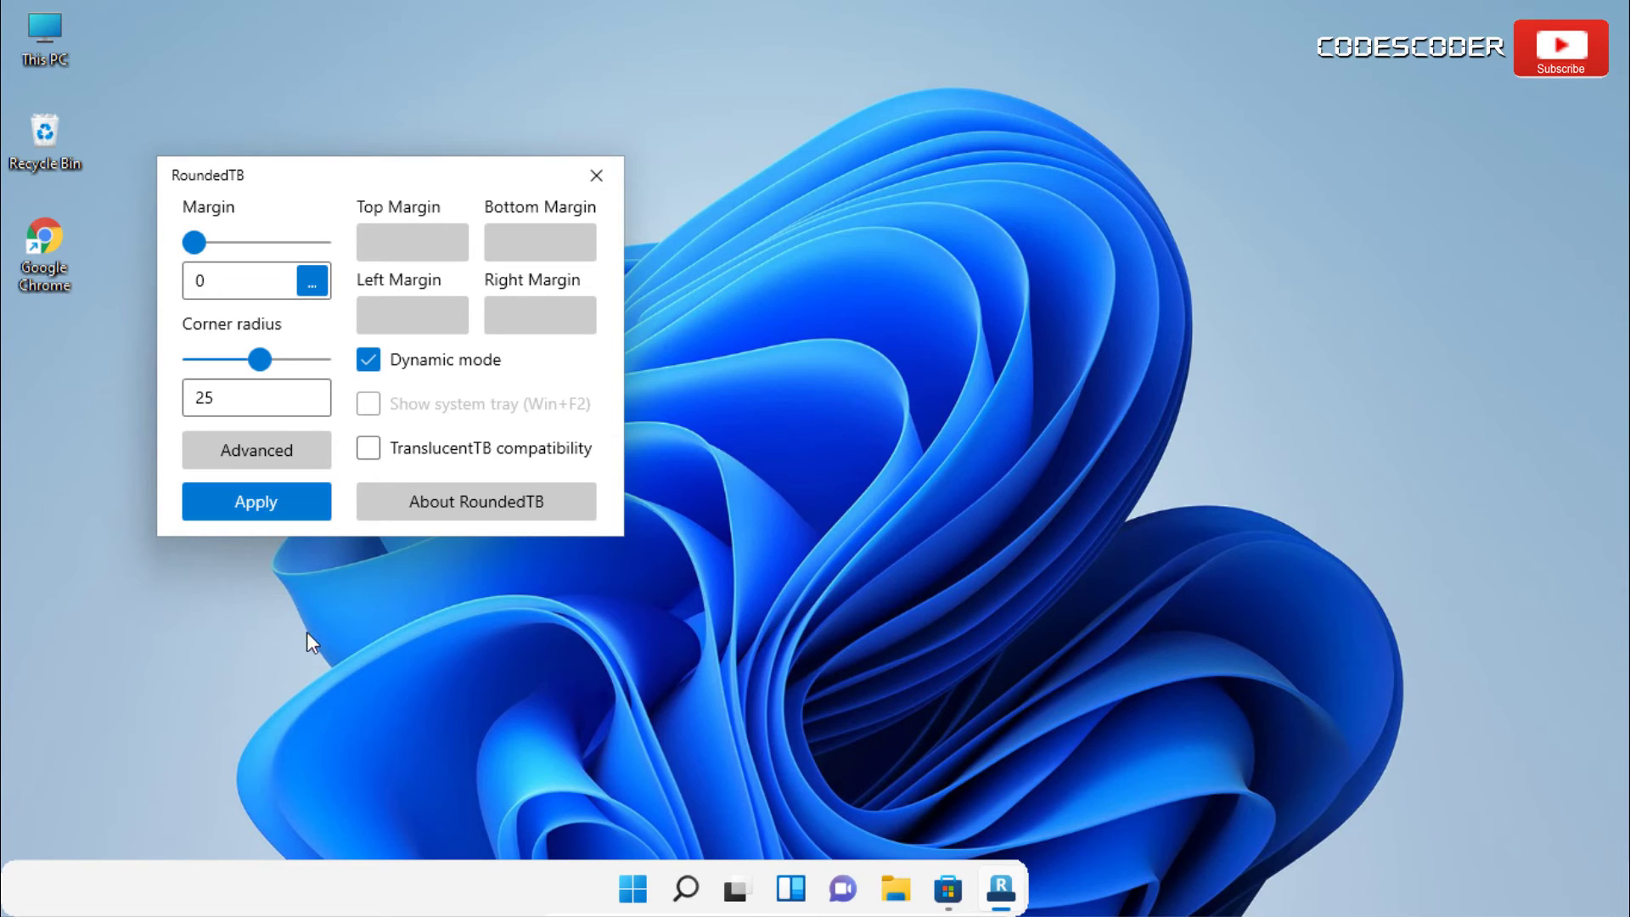
# In Taskbar settings, switch Taskbar alignment to Left, then back to Center.
pyautogui.rightClick(384, 882)
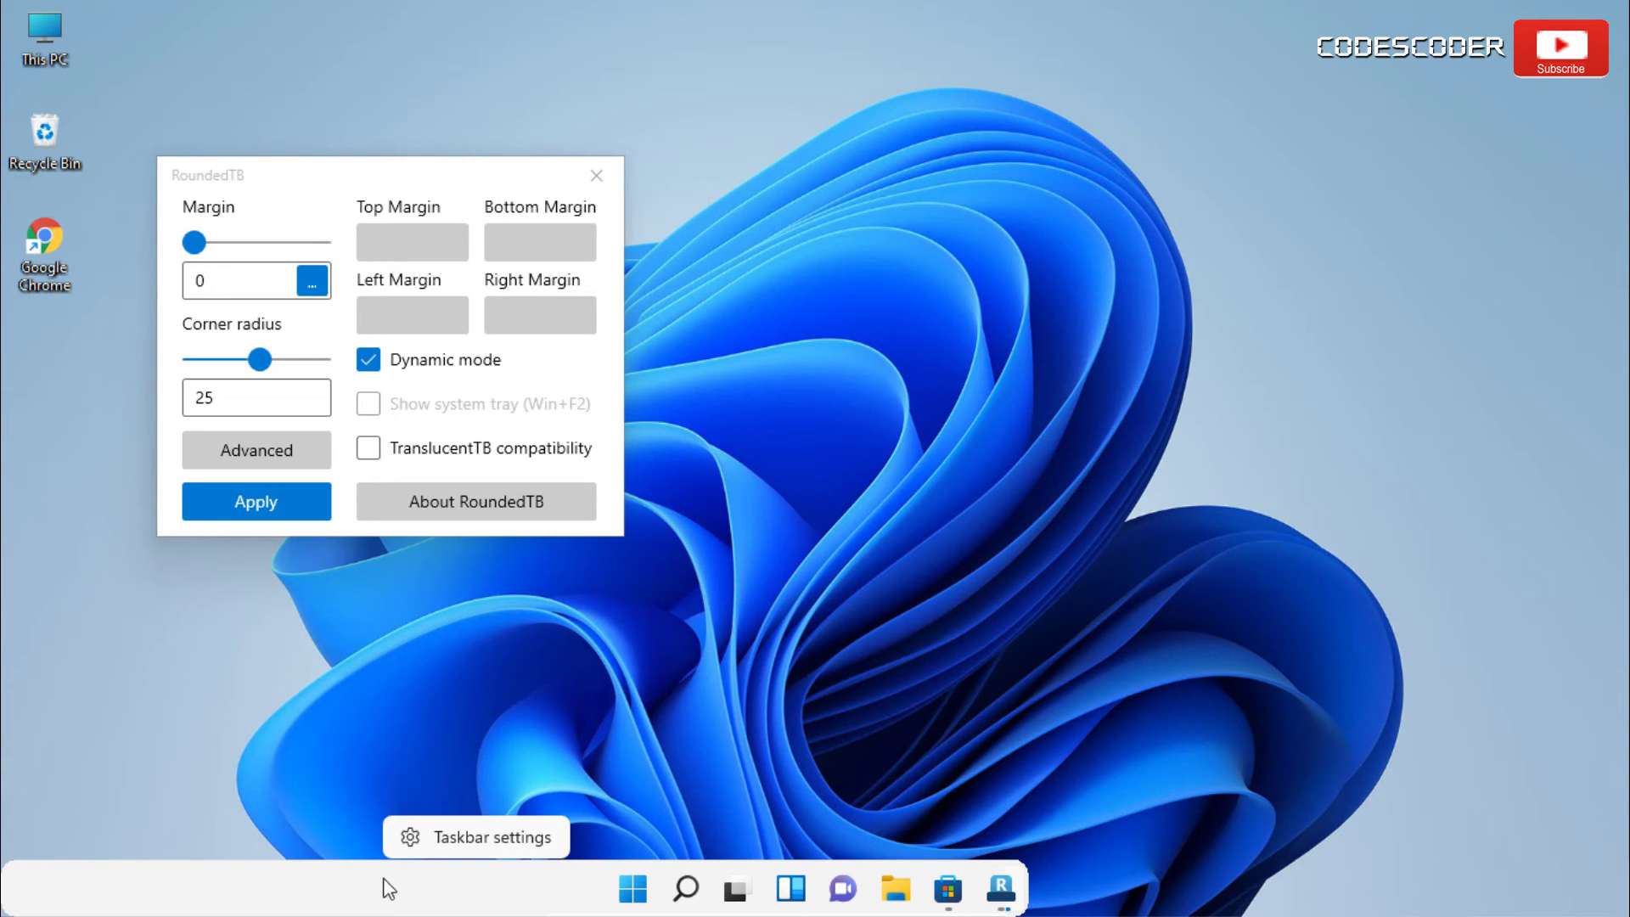
pyautogui.click(440, 848)
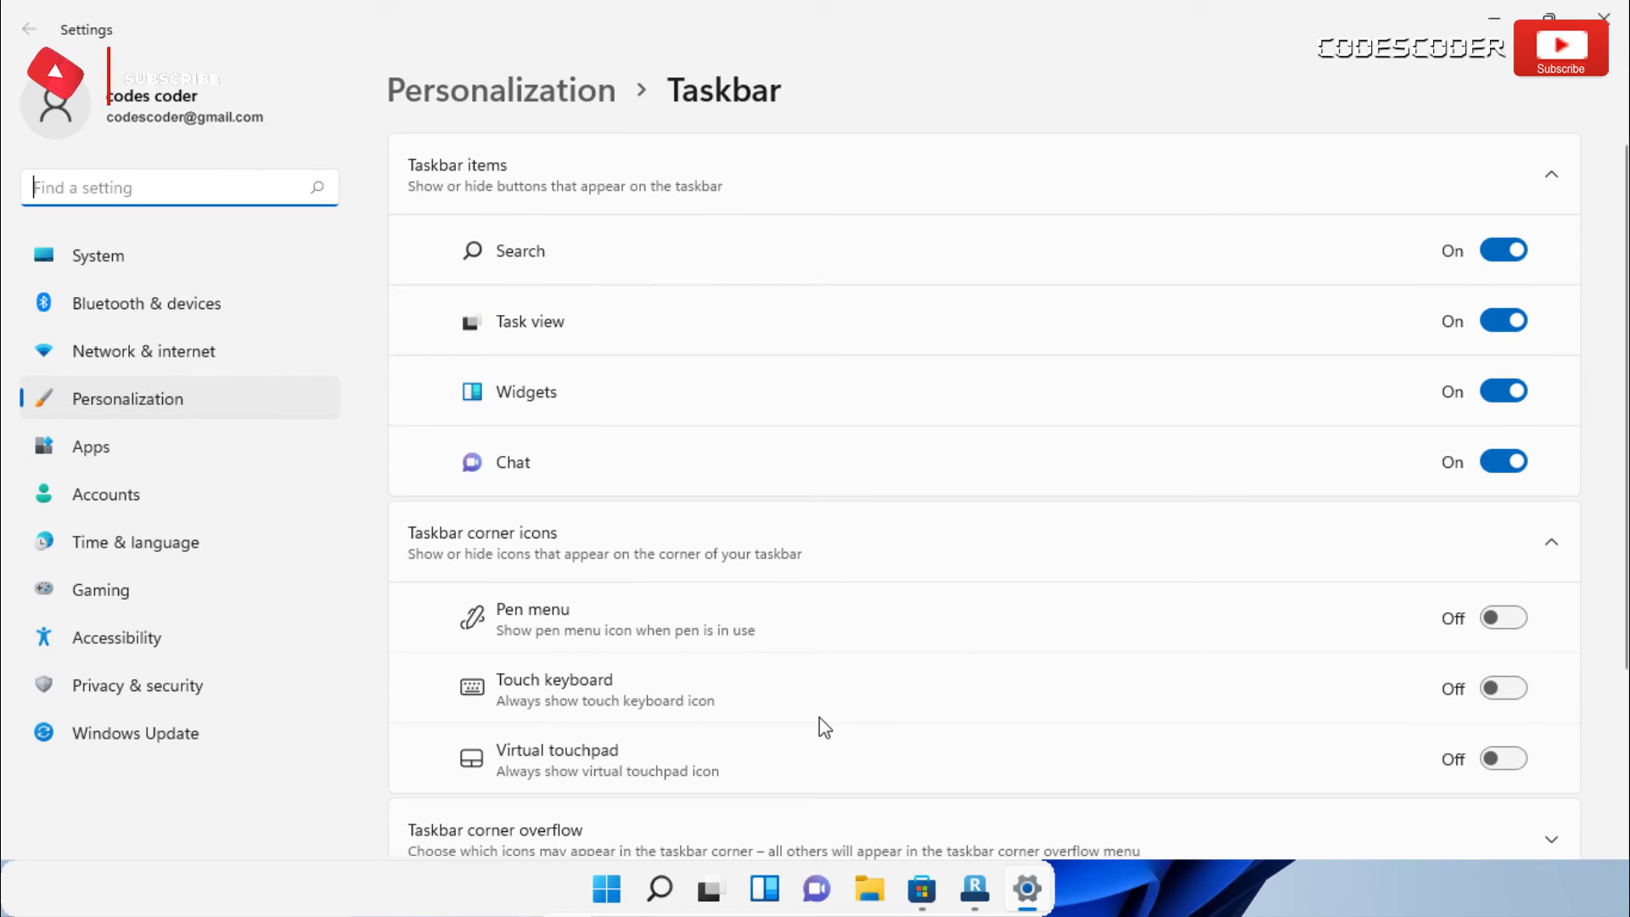
pyautogui.scroll(-3, 823, 727)
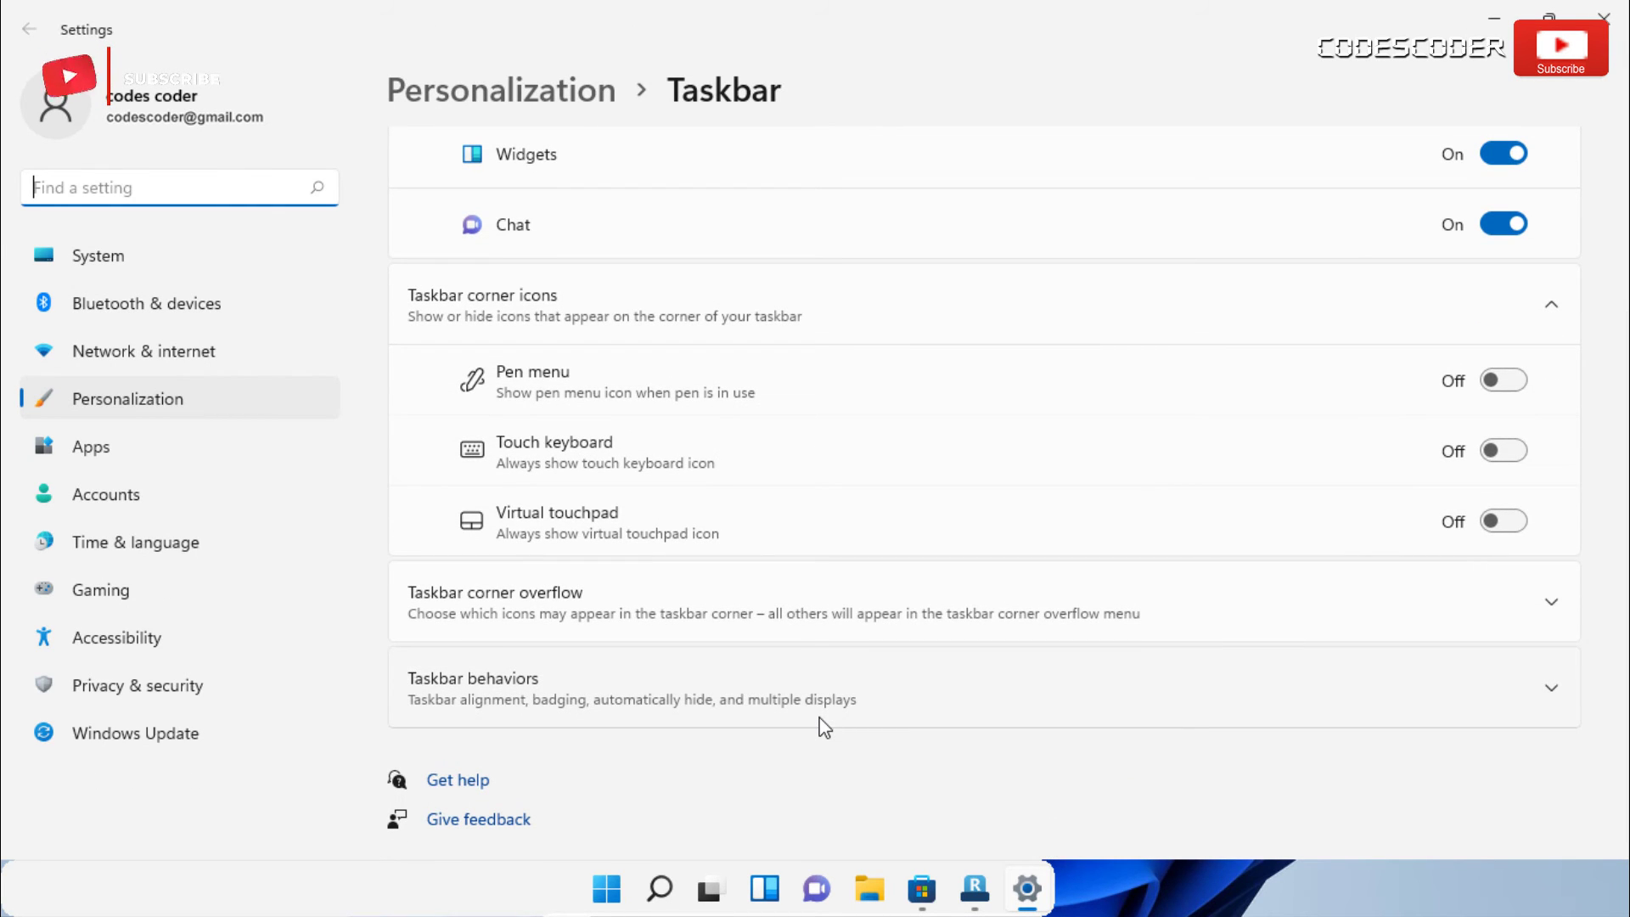
pyautogui.click(1234, 677)
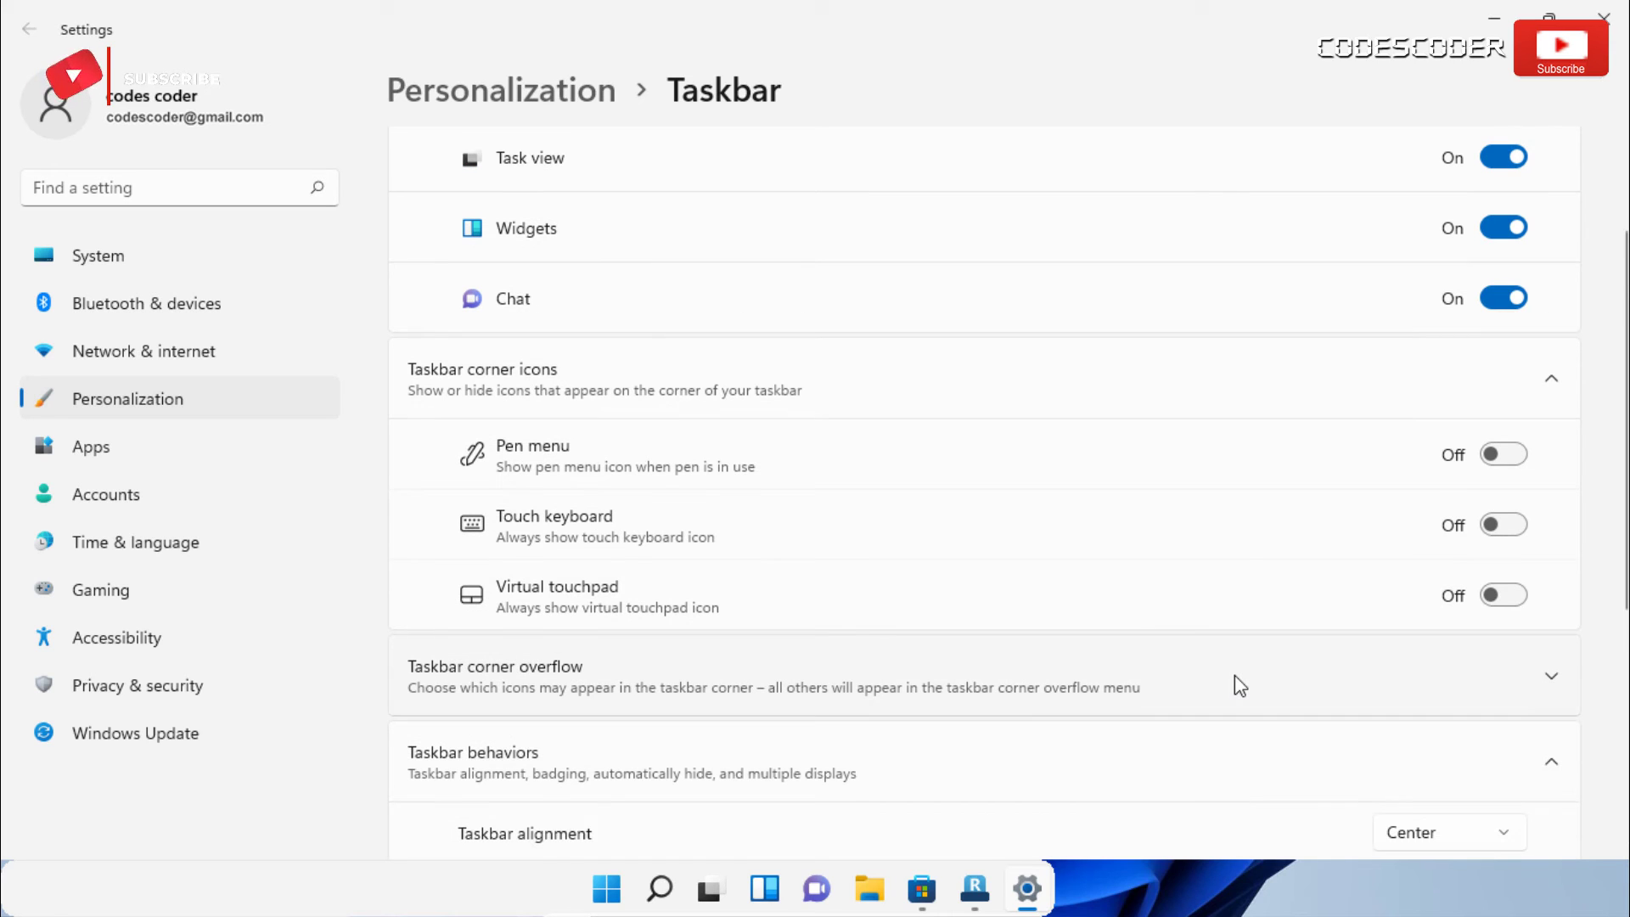
pyautogui.click(1434, 825)
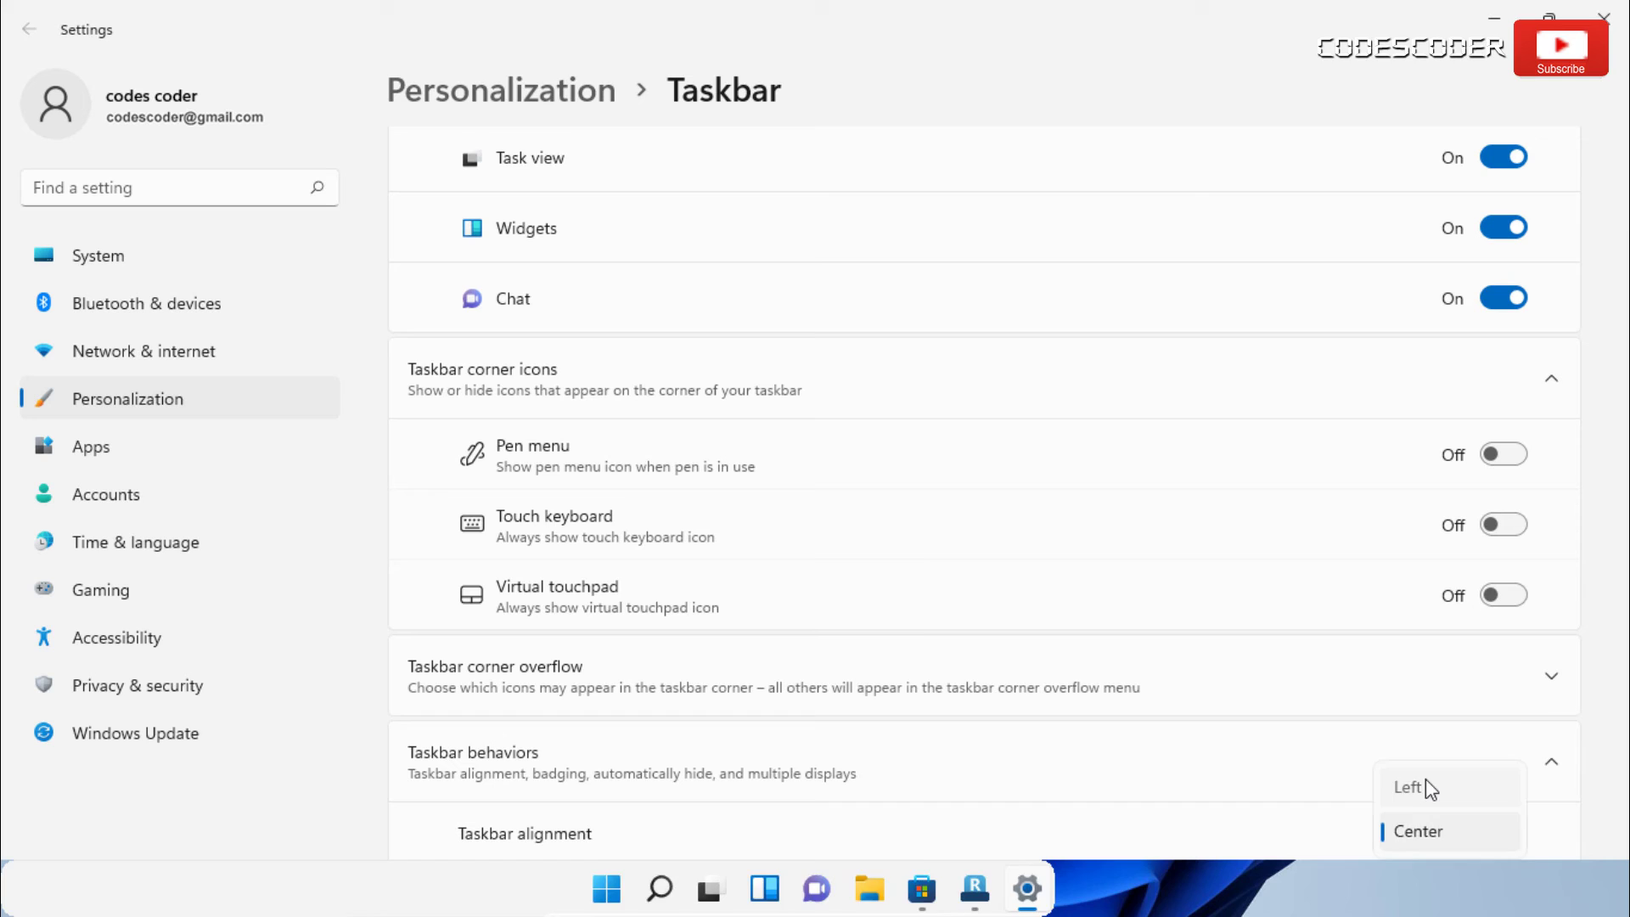
pyautogui.click(1426, 786)
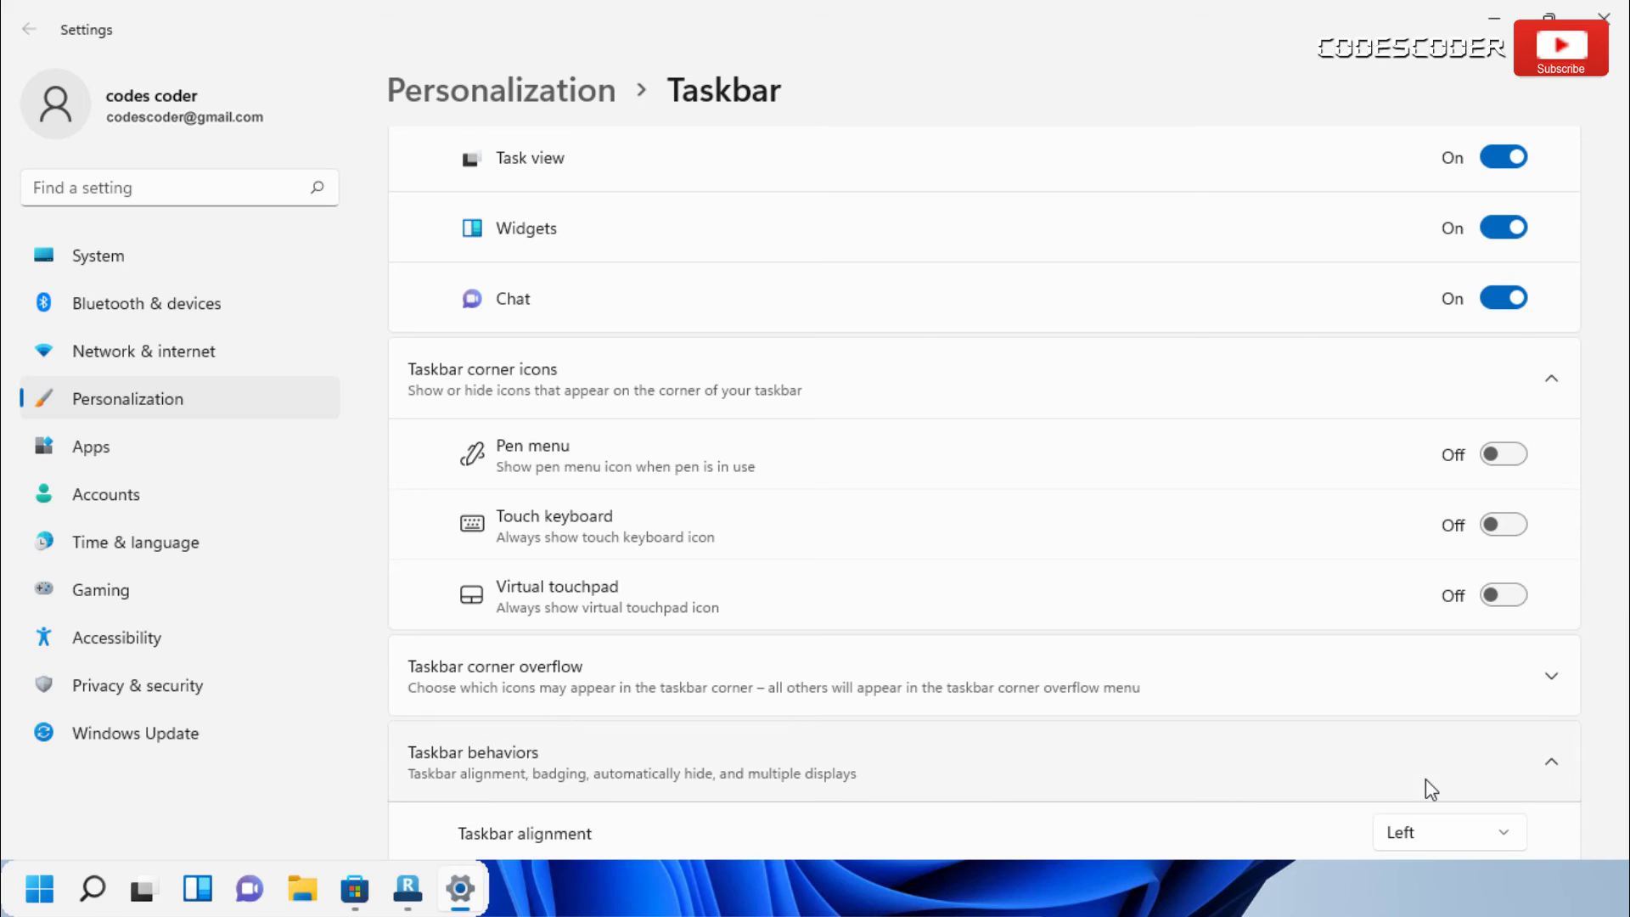
pyautogui.click(1428, 830)
pyautogui.click(1429, 828)
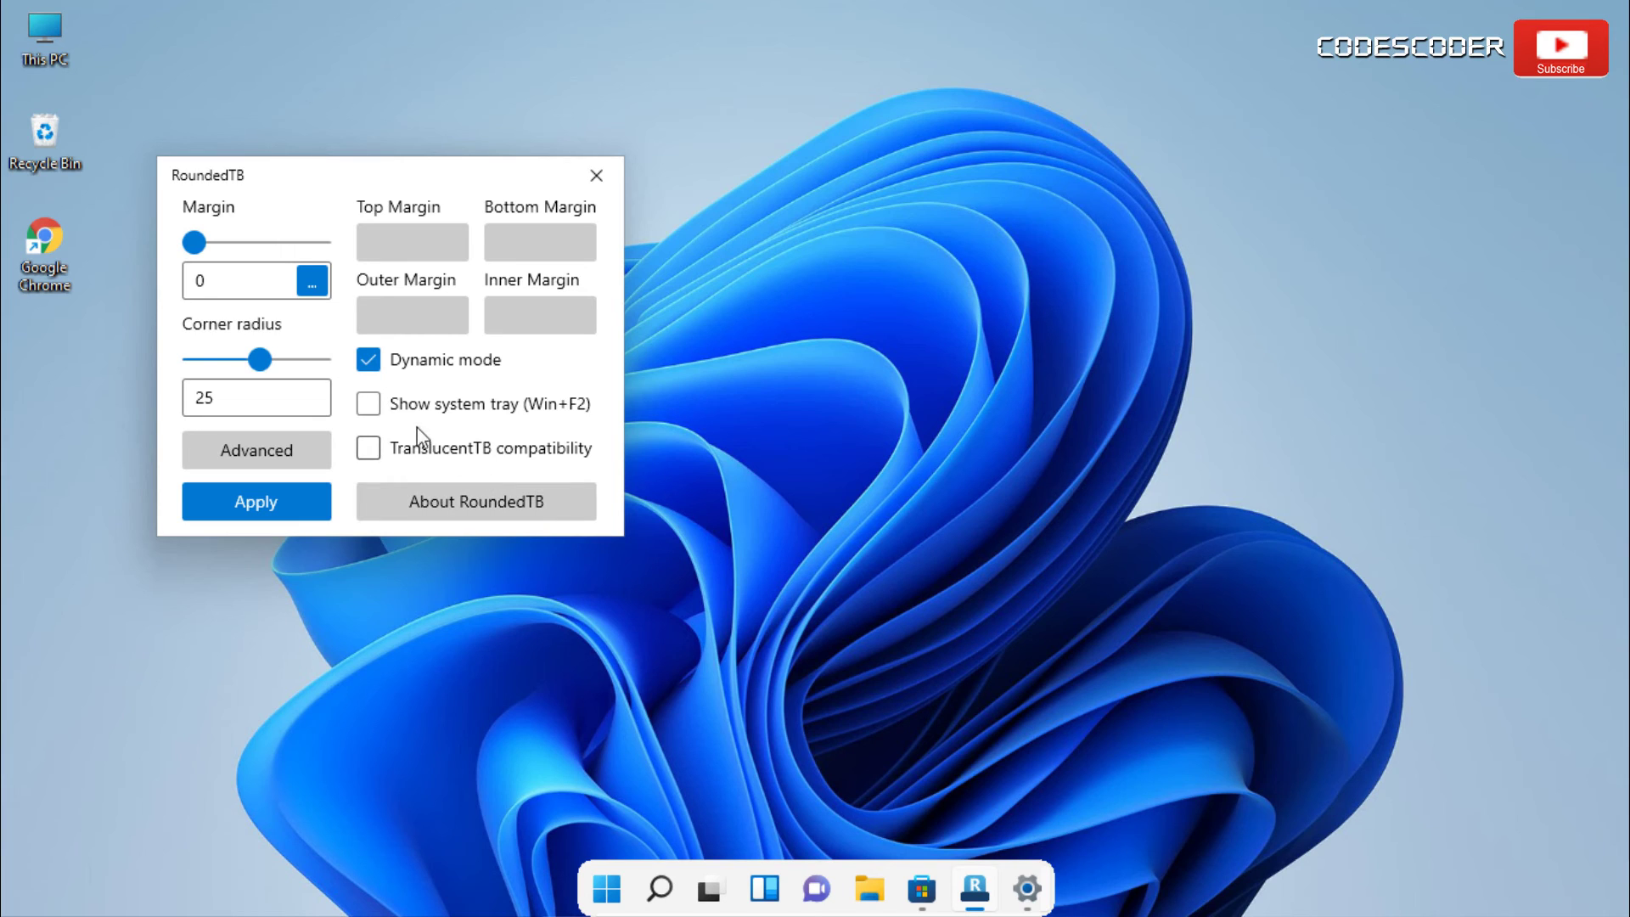
# Turn on 'Show system tray (Win+F2)' in RoundedTB and apply it.
pyautogui.click(371, 408)
pyautogui.click(280, 505)
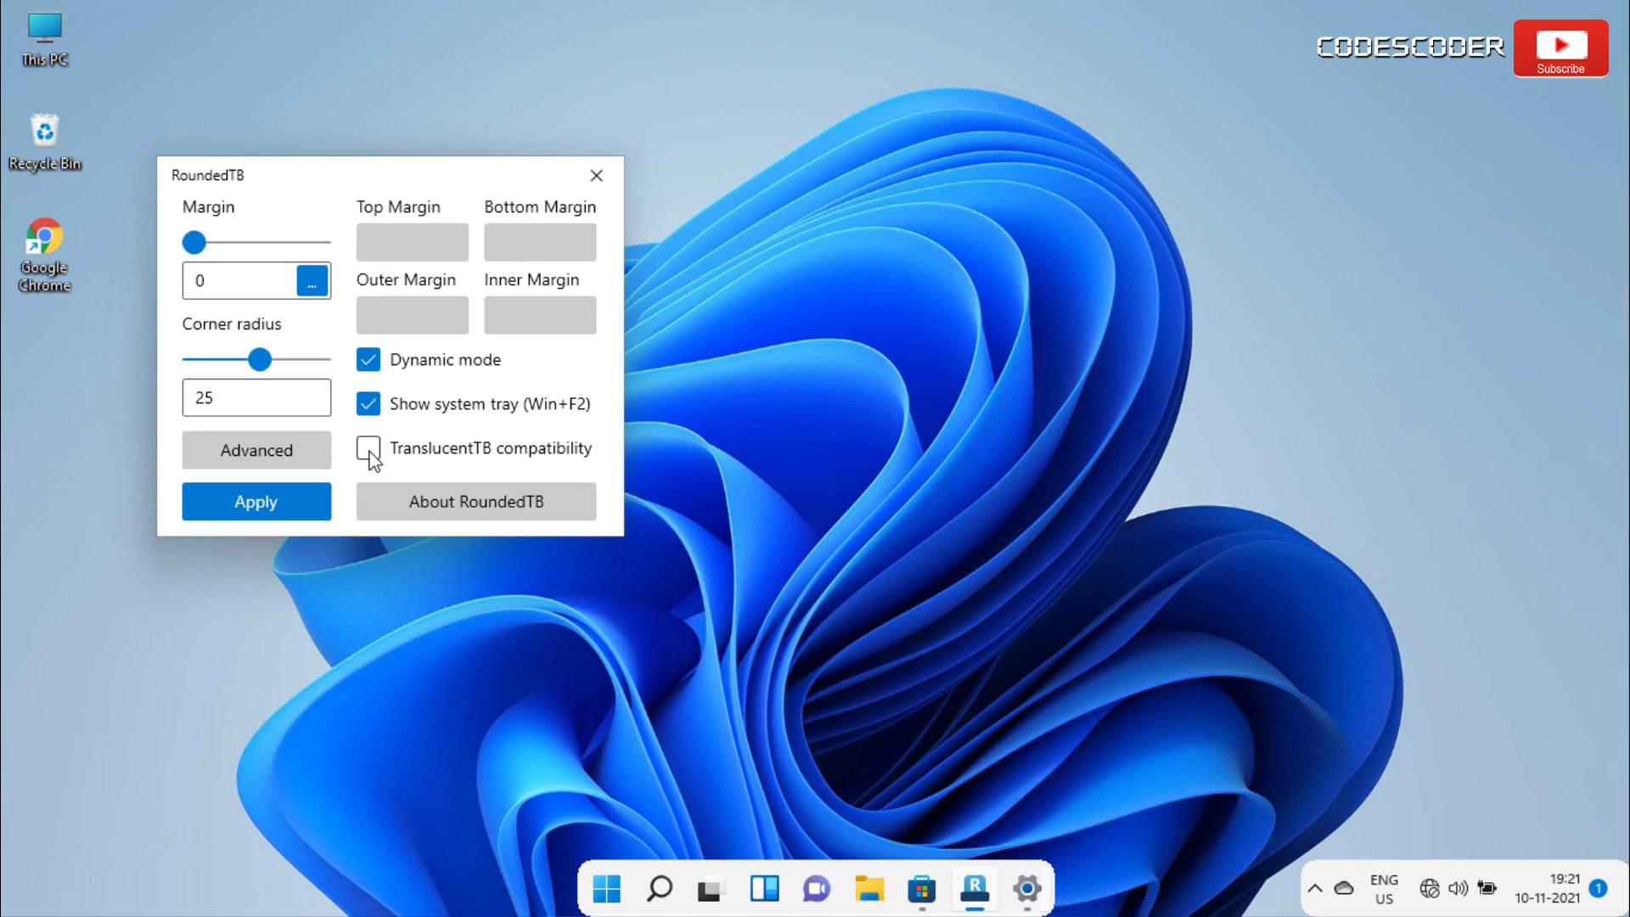
# Start Google Chrome from its desktop shortcut so it joins the floating taskbar.
pyautogui.click(56, 247)
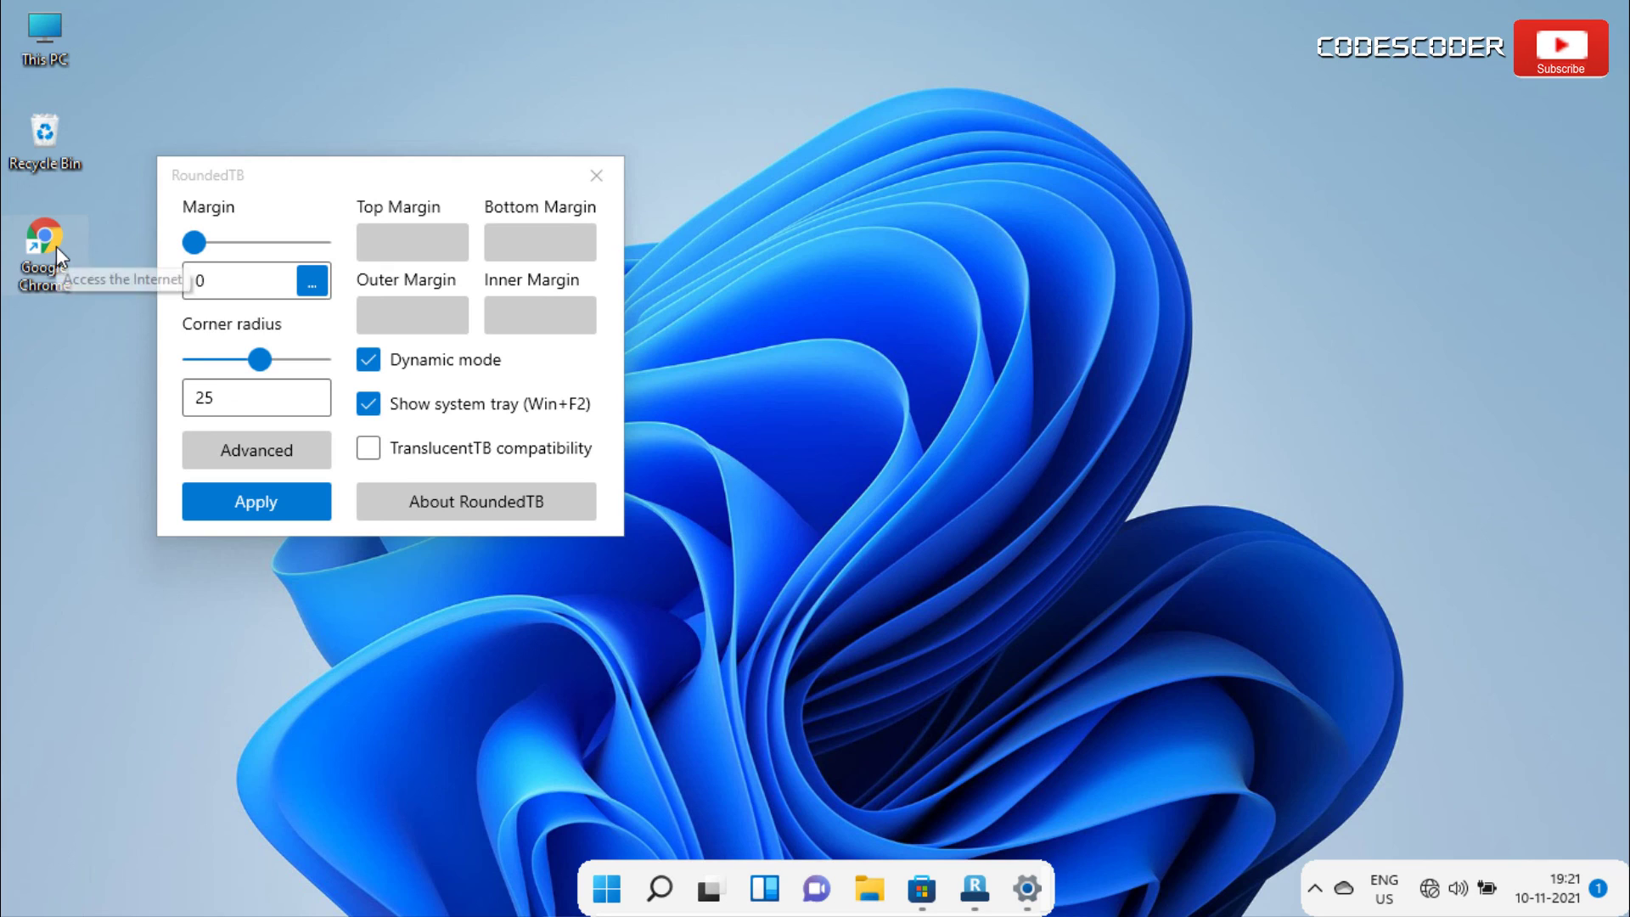